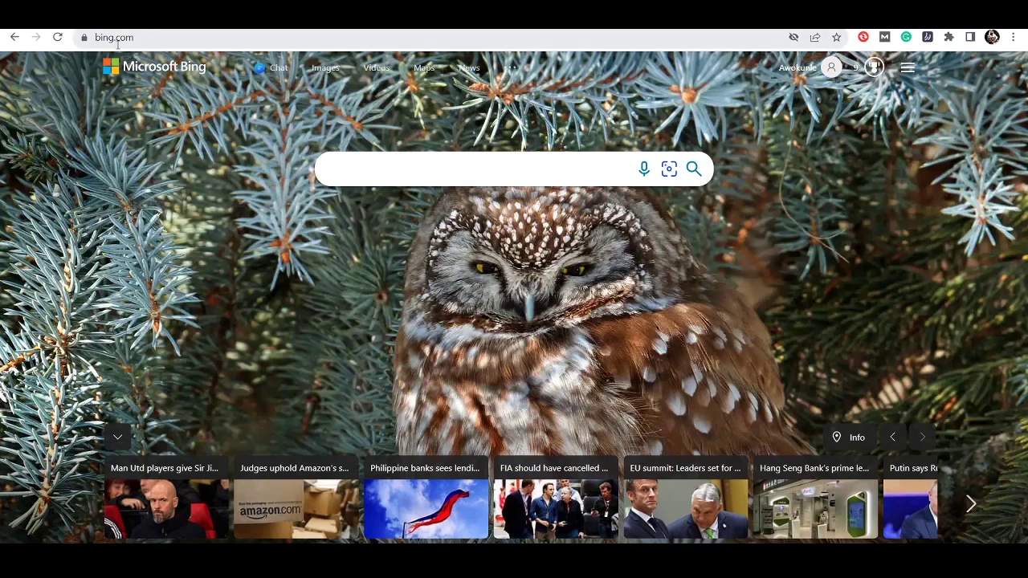
# Go from the Bing home page through Images to the AI Image Creator page
pyautogui.click(326, 71)
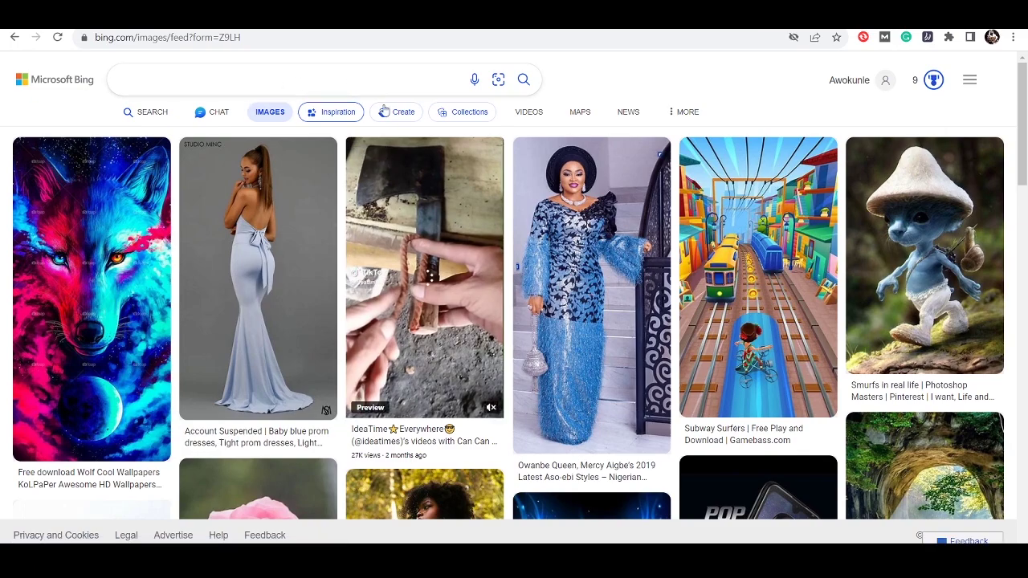
pyautogui.moveTo(495, 271)
pyautogui.scroll(-5, 495, 272)
pyautogui.scroll(5, 498, 245)
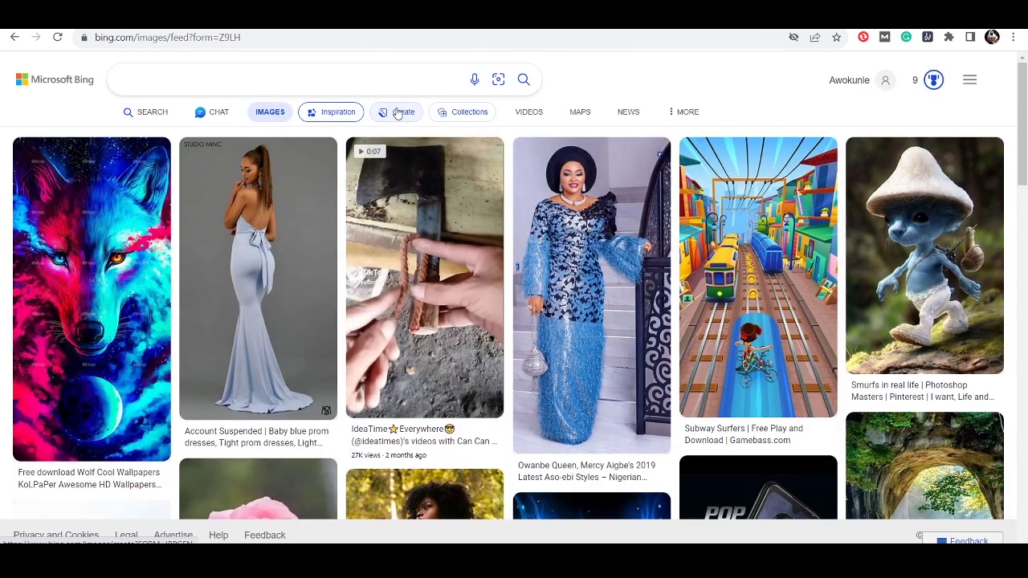
pyautogui.click(397, 114)
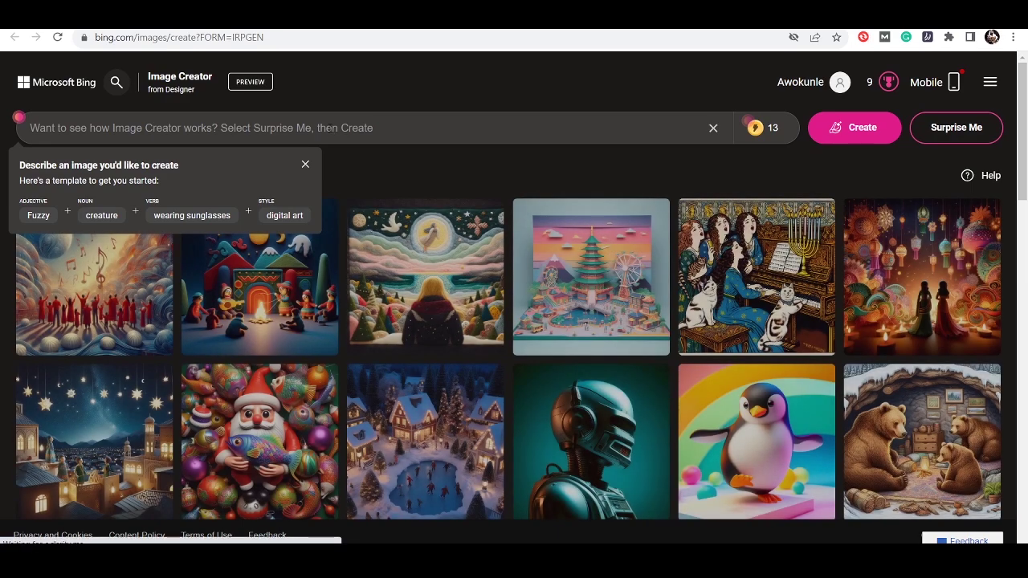
# Paste the prompt of a baby running with fish chased by villagers, and generate images
pyautogui.click(328, 127)
pyautogui.write('image of a baby running with fish and being pursued by the community in a village square')
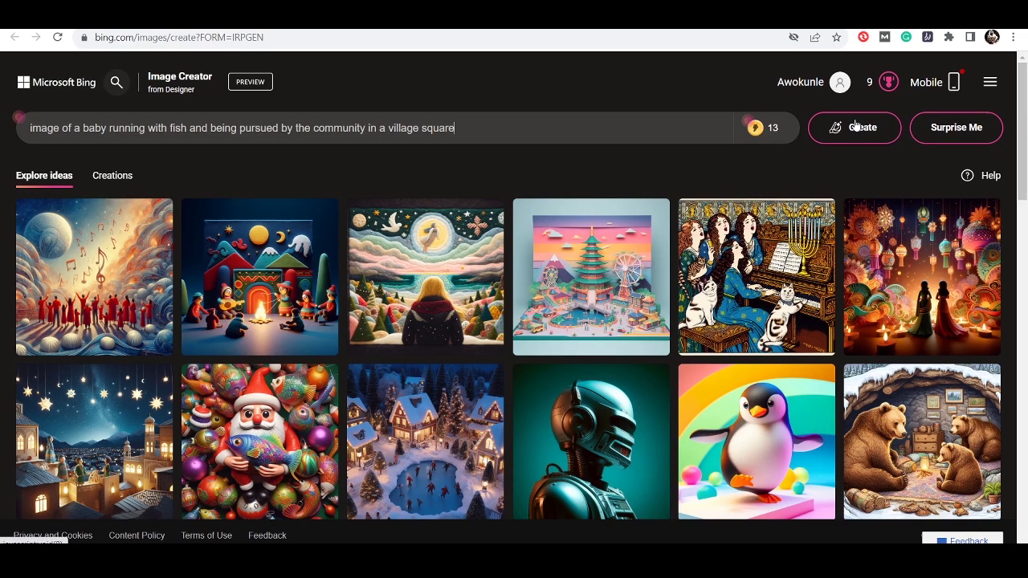
pyautogui.click(854, 127)
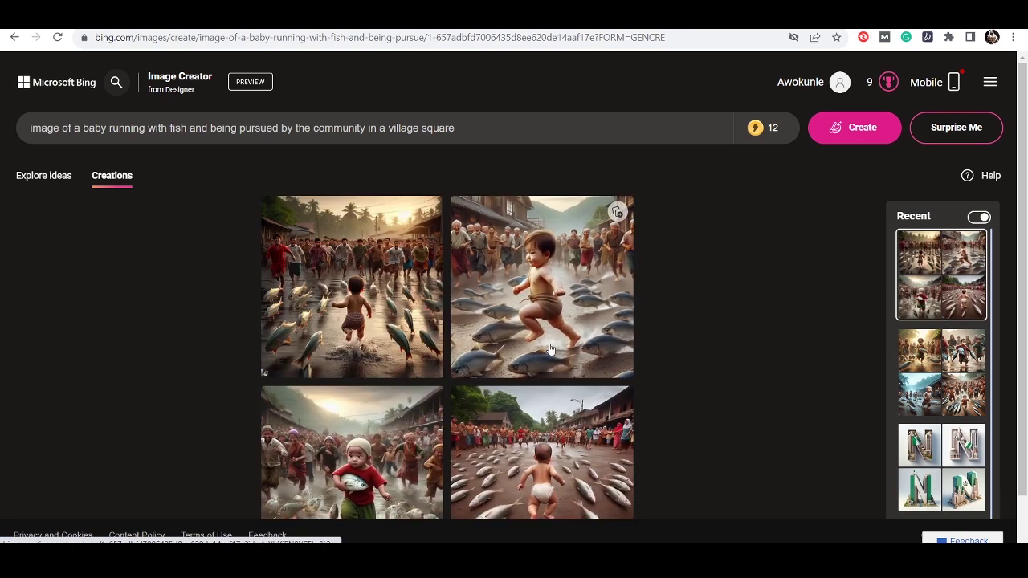
# Open the top-left baby-with-fish image in the detail viewer
pyautogui.scroll(-1, 558, 333)
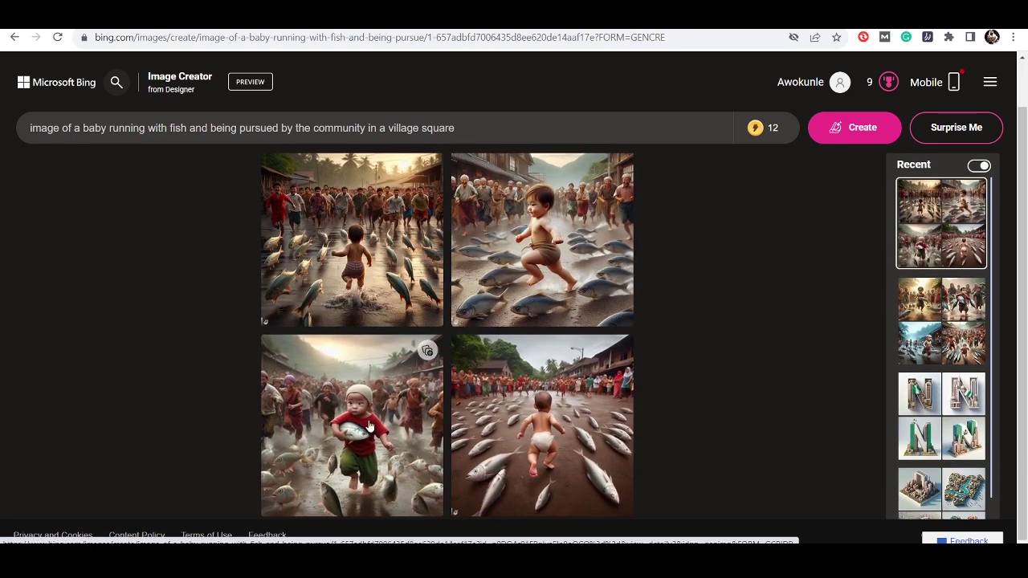
pyautogui.click(344, 230)
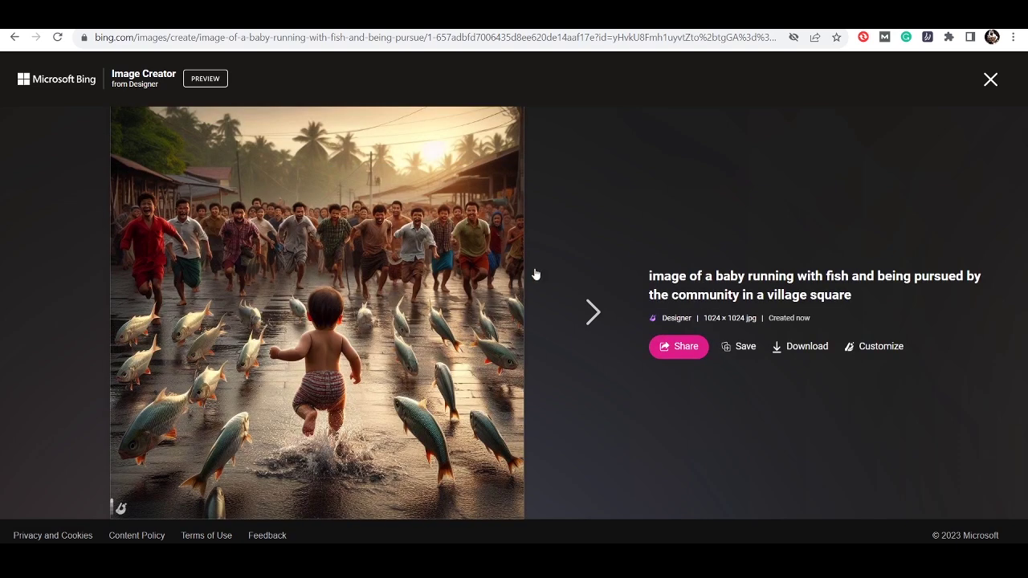
# Find the red-shirt child holding a fish, download it, and close the viewer
pyautogui.click(588, 308)
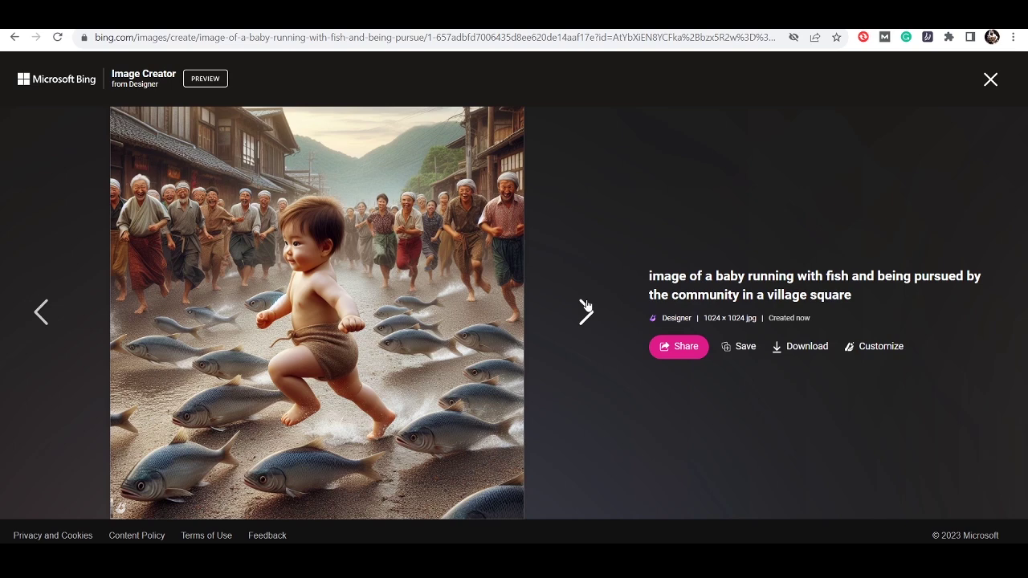
pyautogui.click(586, 308)
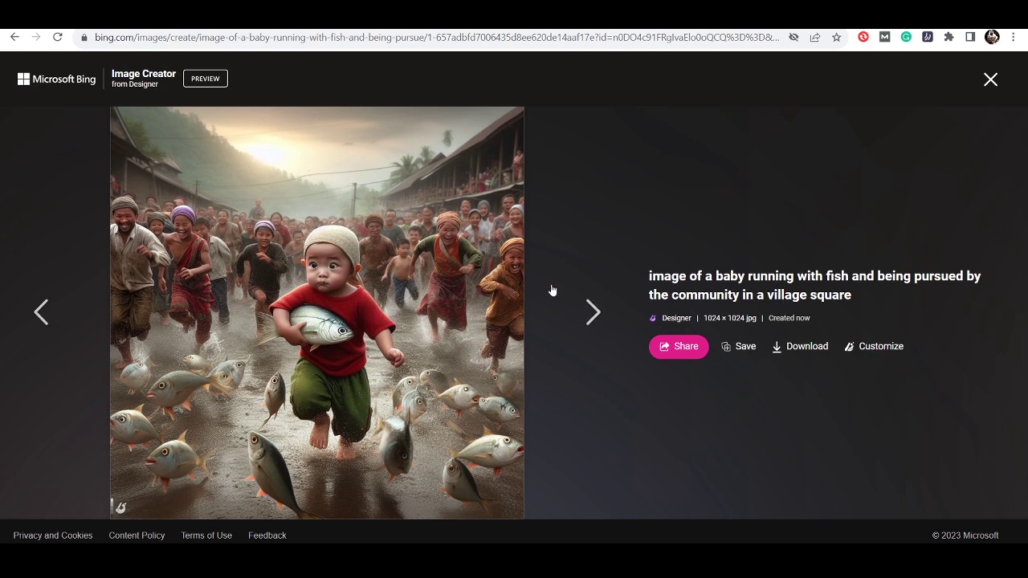
pyautogui.click(587, 312)
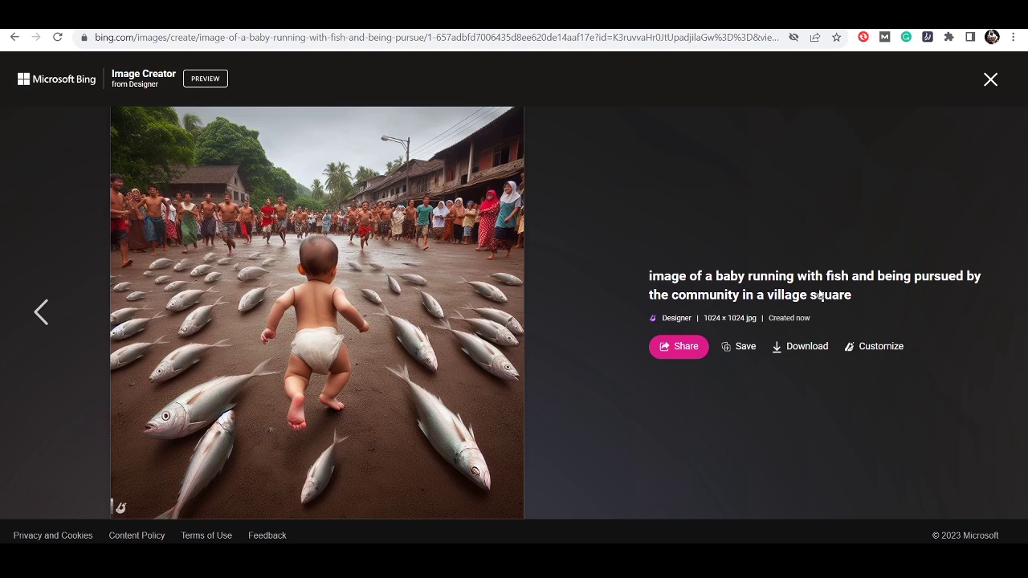
pyautogui.click(44, 312)
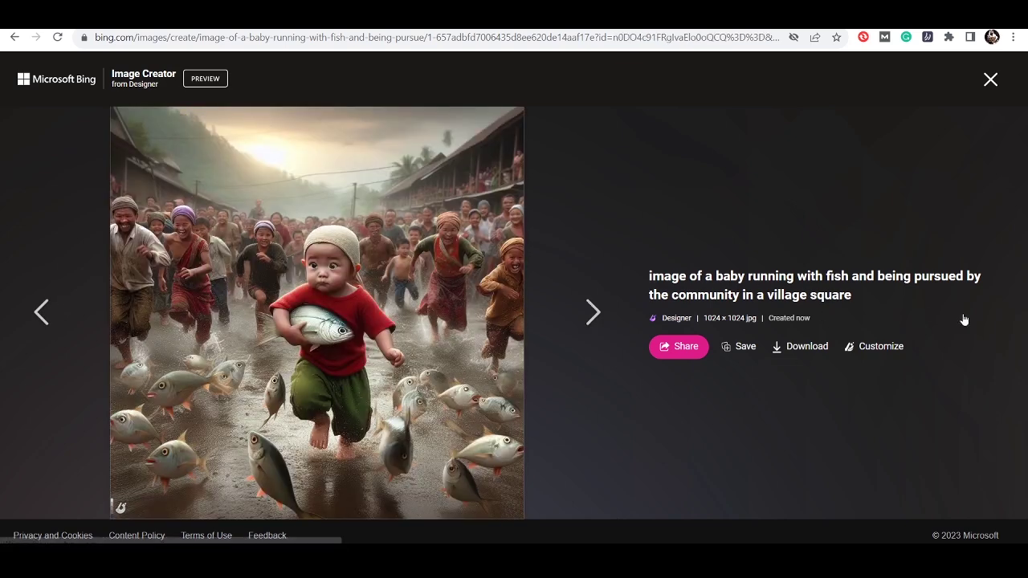
pyautogui.click(800, 346)
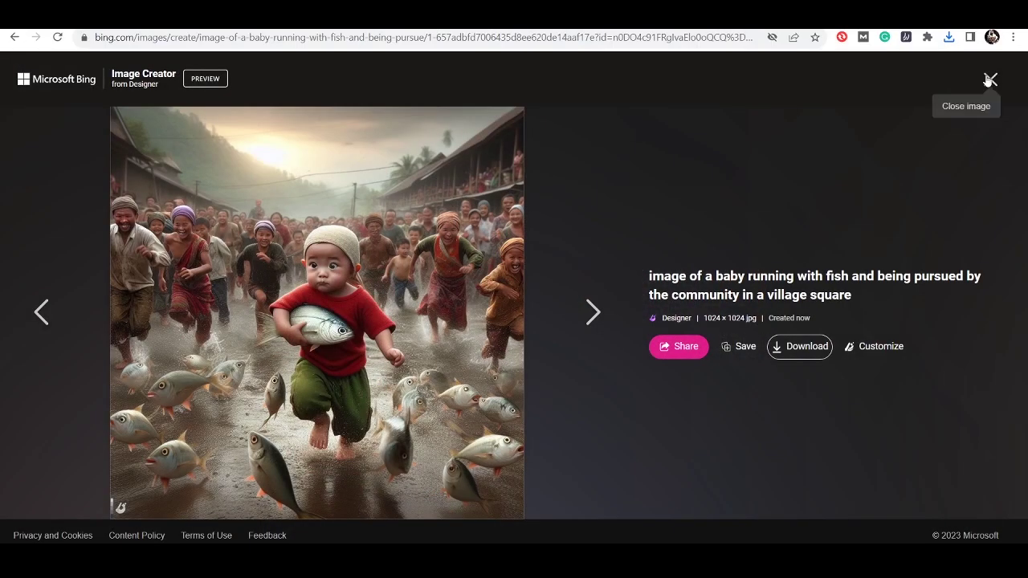
pyautogui.click(990, 78)
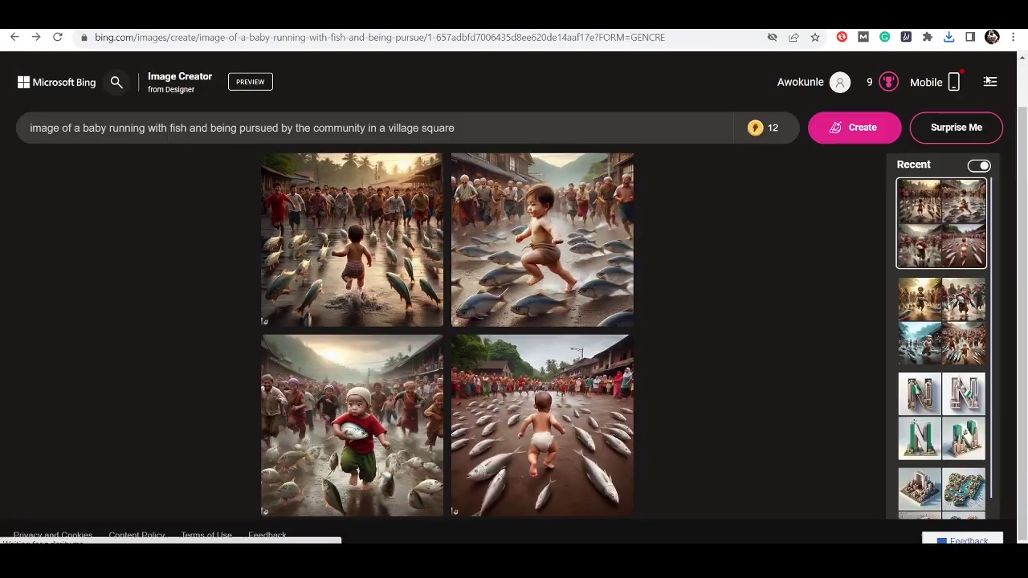
# Replace the prompt with the 3D letter N Nigeria prompt, using 'Lagos State', and generate
pyautogui.moveTo(464, 128); pyautogui.dragTo(7, 130)
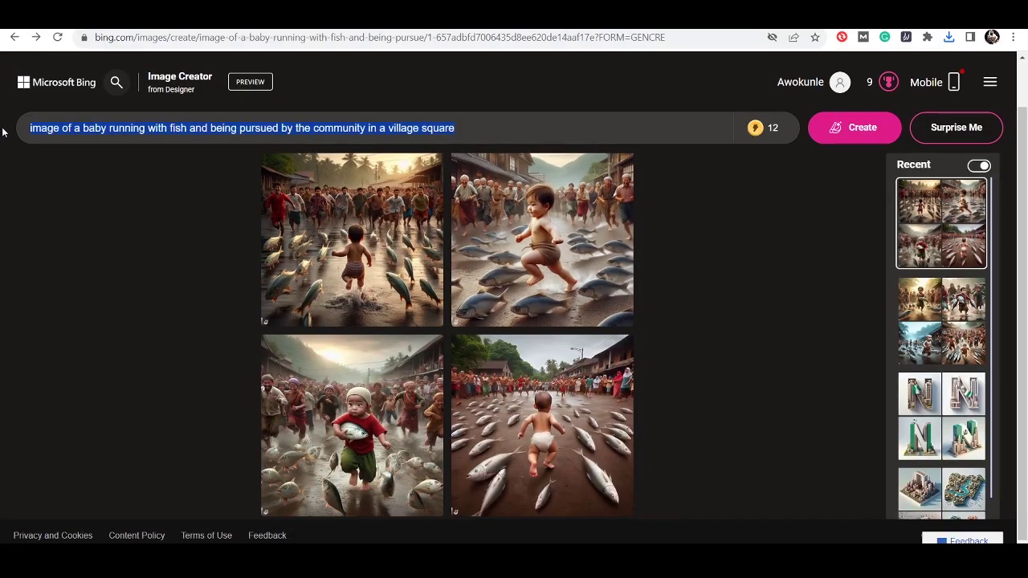
pyautogui.press('BackSpace')
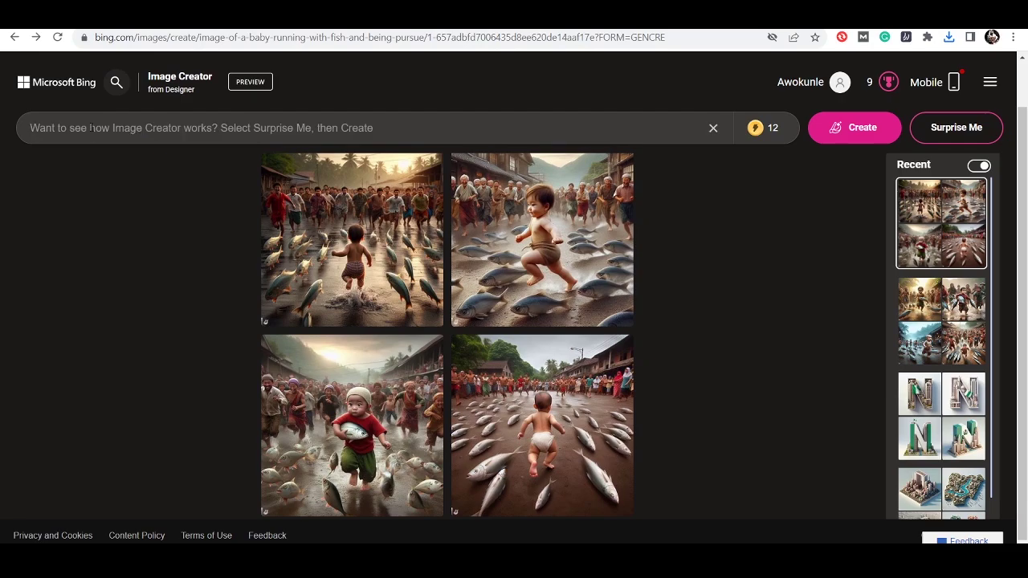
pyautogui.write('3D realistic letter of Nigeria Capital city, real color of building with letter "N" and flag with white background')
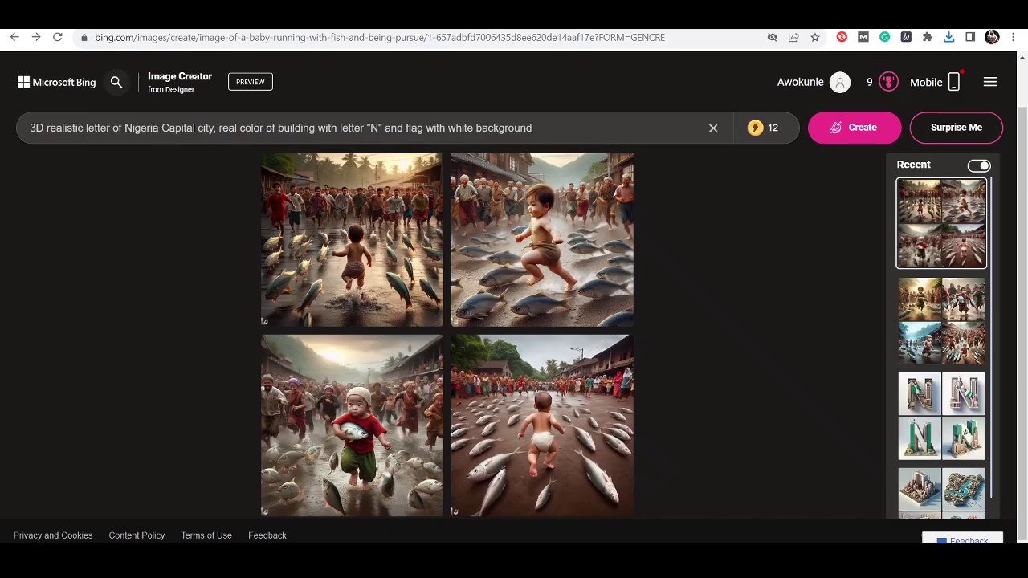
pyautogui.moveTo(204, 128); pyautogui.dragTo(163, 127)
pyautogui.write('Lagos State')
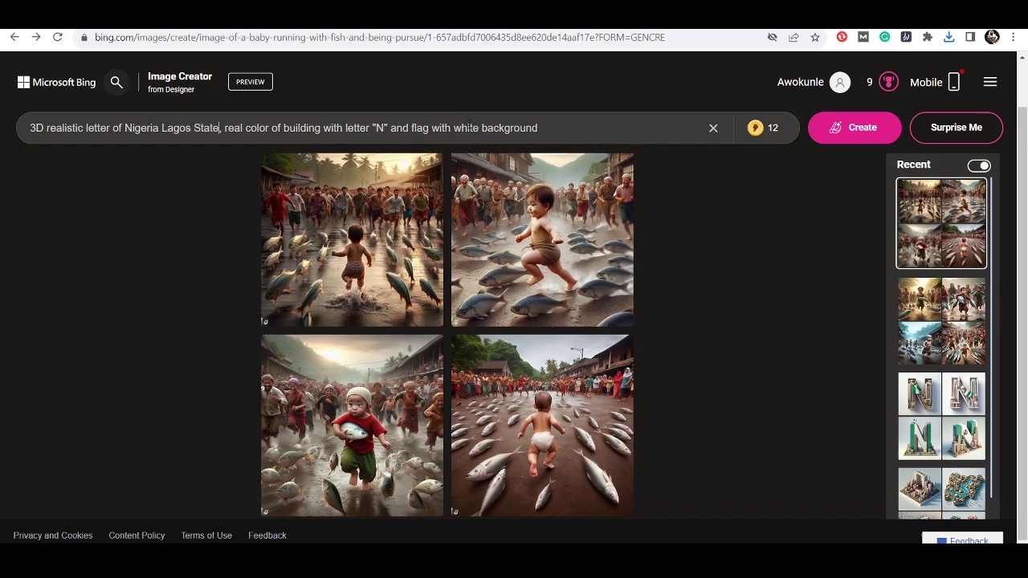
pyautogui.click(851, 128)
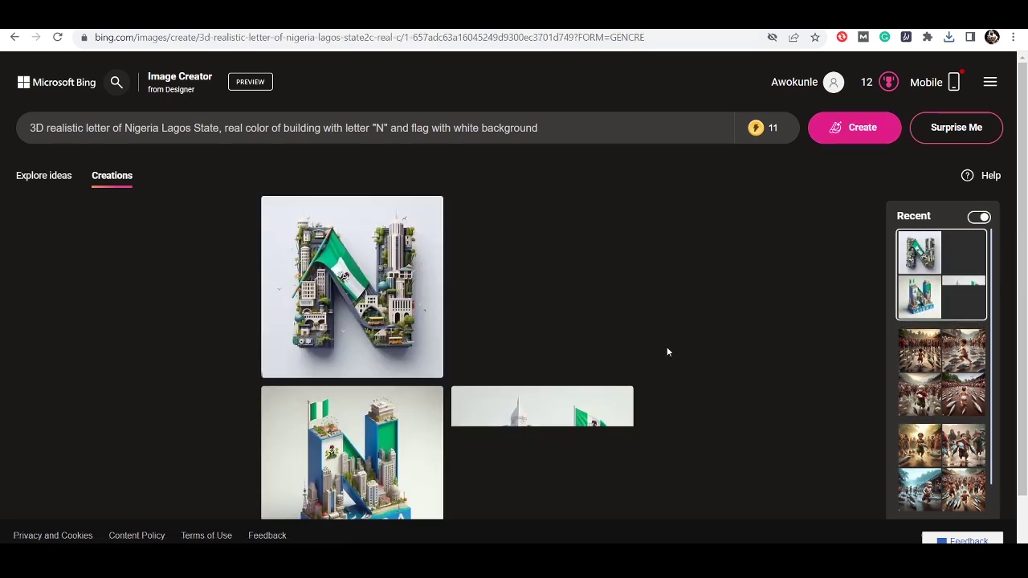
# Open the first Lagos State letter-N image full size
pyautogui.scroll(-2, 689, 358)
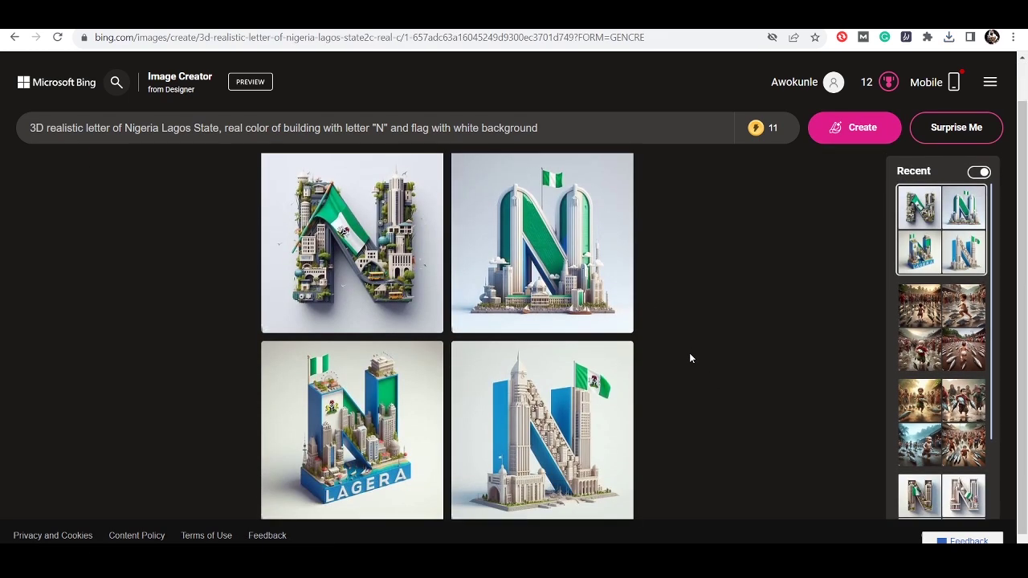
pyautogui.scroll(2, 689, 358)
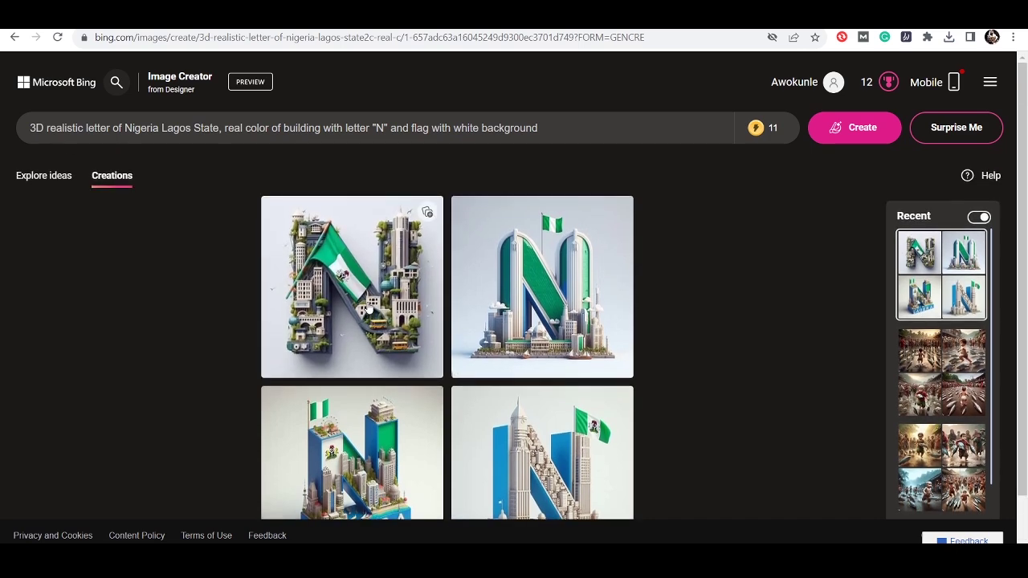
pyautogui.click(367, 303)
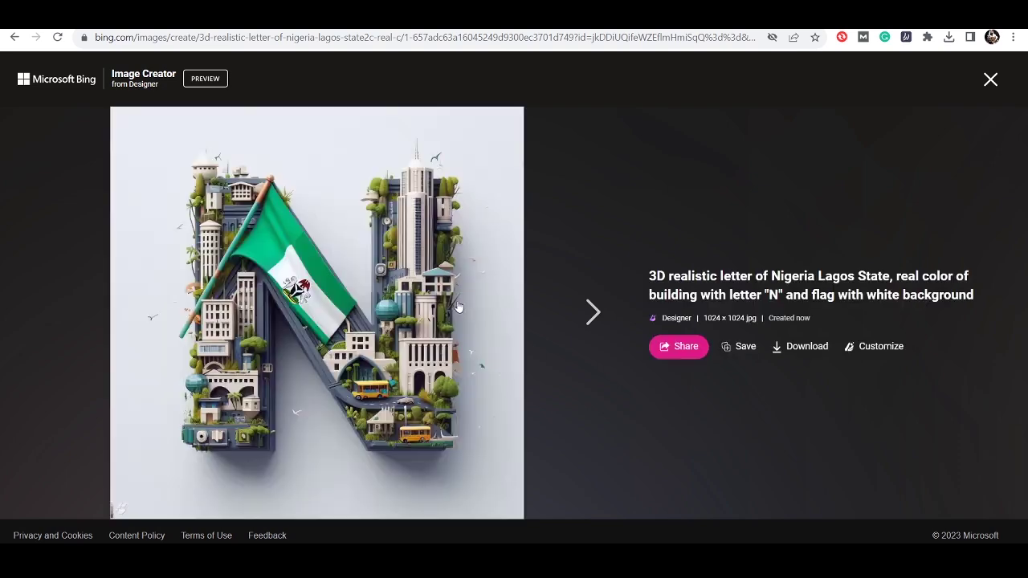
# Browse all four Lagos State letter-N images full size, then return to the grid
pyautogui.click(591, 314)
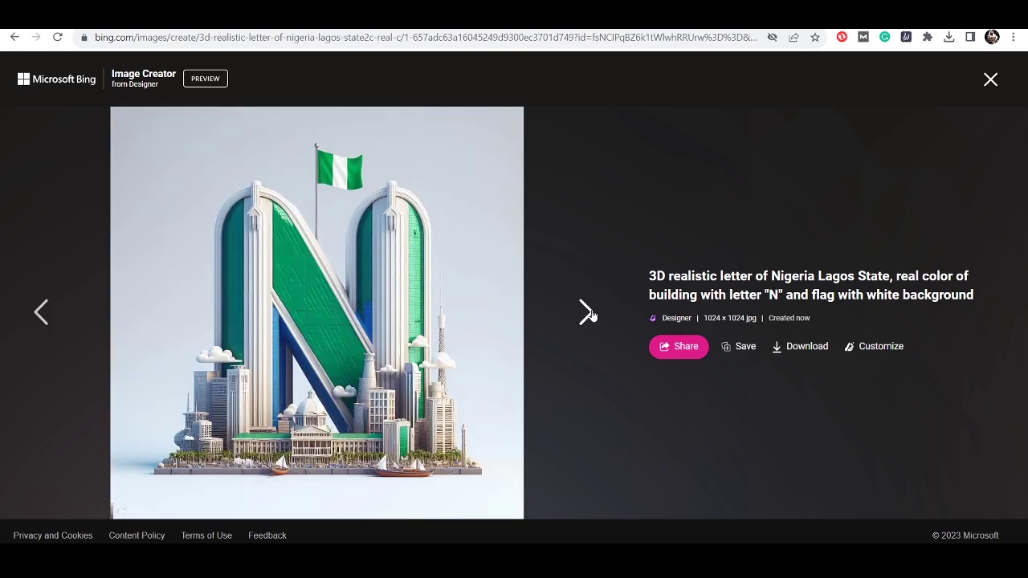
pyautogui.click(587, 313)
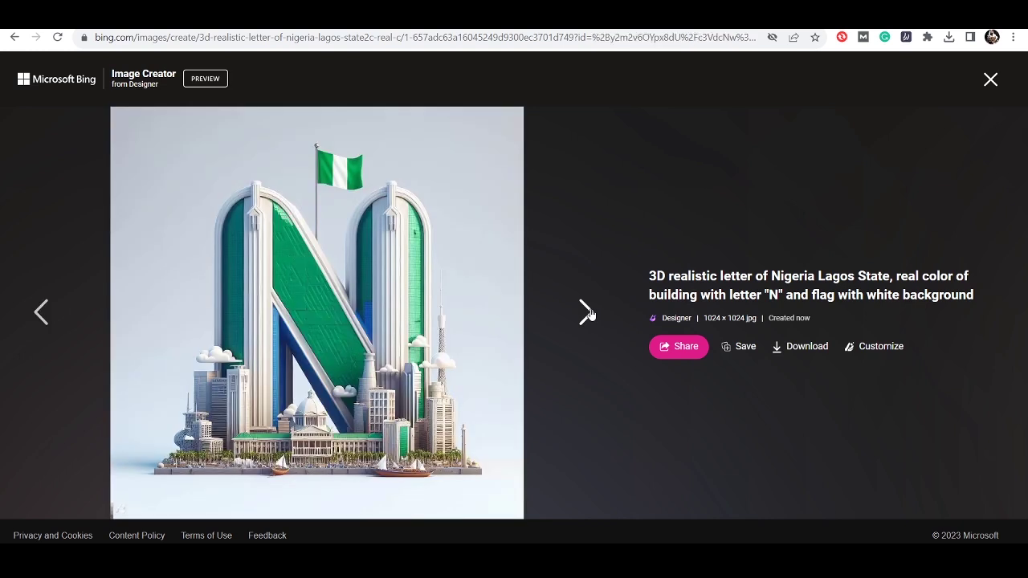
pyautogui.click(44, 315)
pyautogui.click(44, 315)
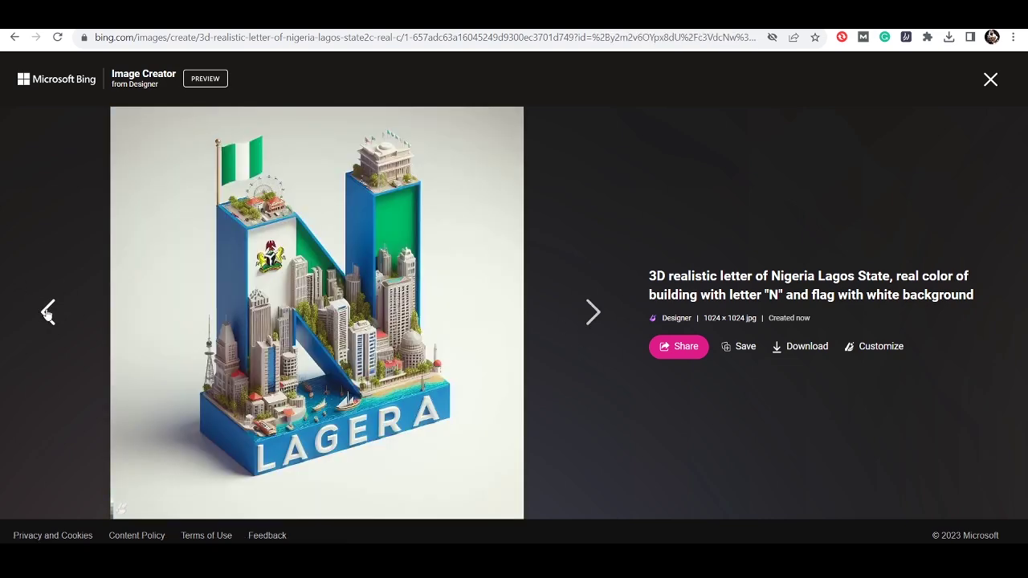
pyautogui.click(47, 313)
pyautogui.click(587, 309)
pyautogui.click(586, 309)
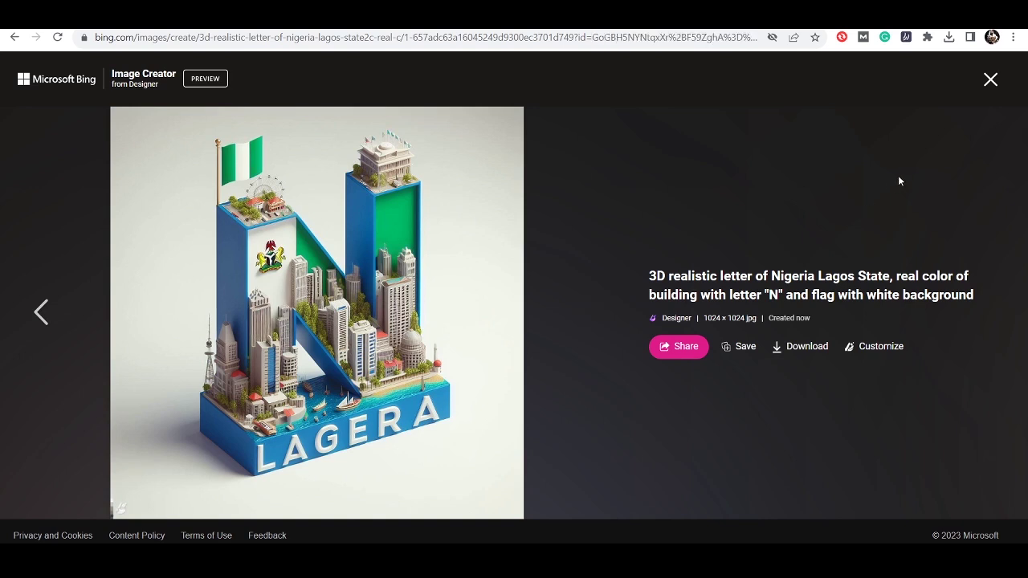
pyautogui.click(43, 307)
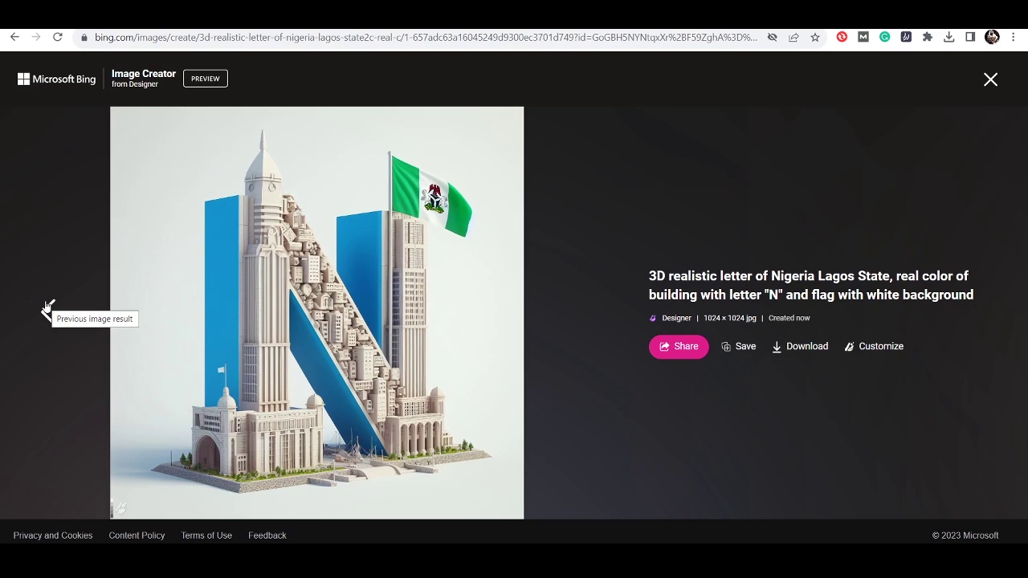
pyautogui.click(45, 309)
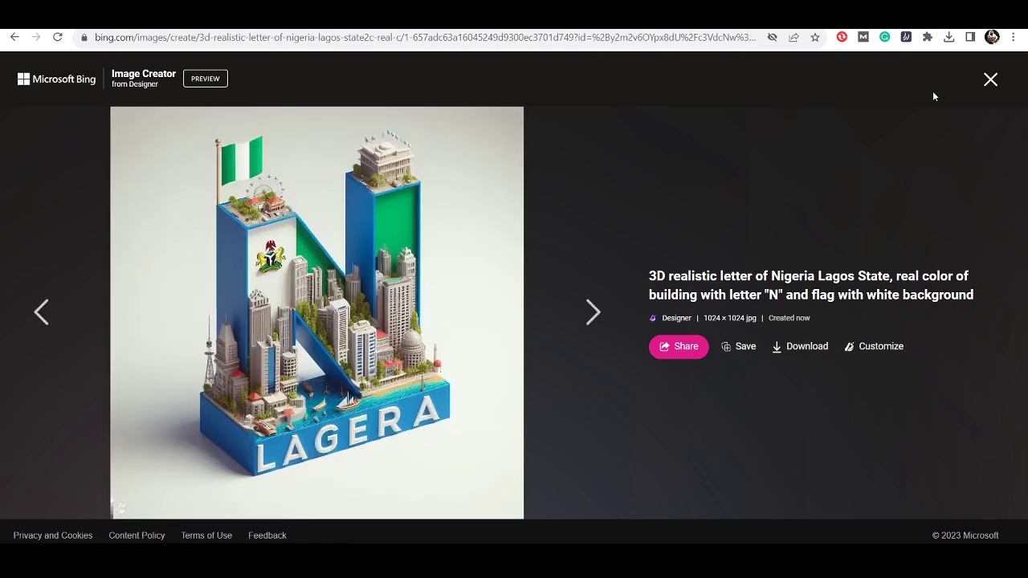
pyautogui.click(991, 80)
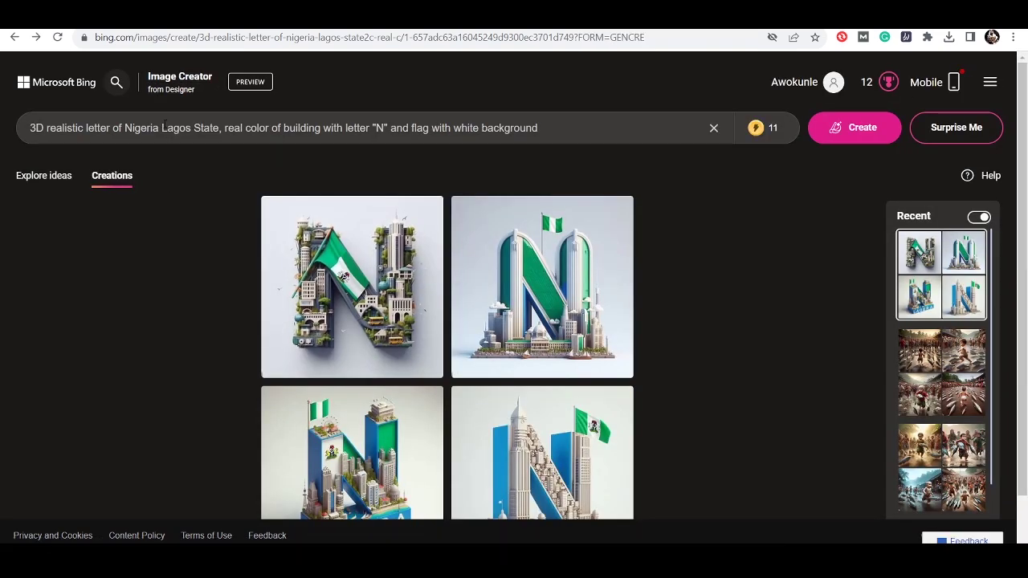
# Change 'Lagos State' back to 'Capital city', generate, and view the next result image
pyautogui.moveTo(162, 128); pyautogui.dragTo(218, 127)
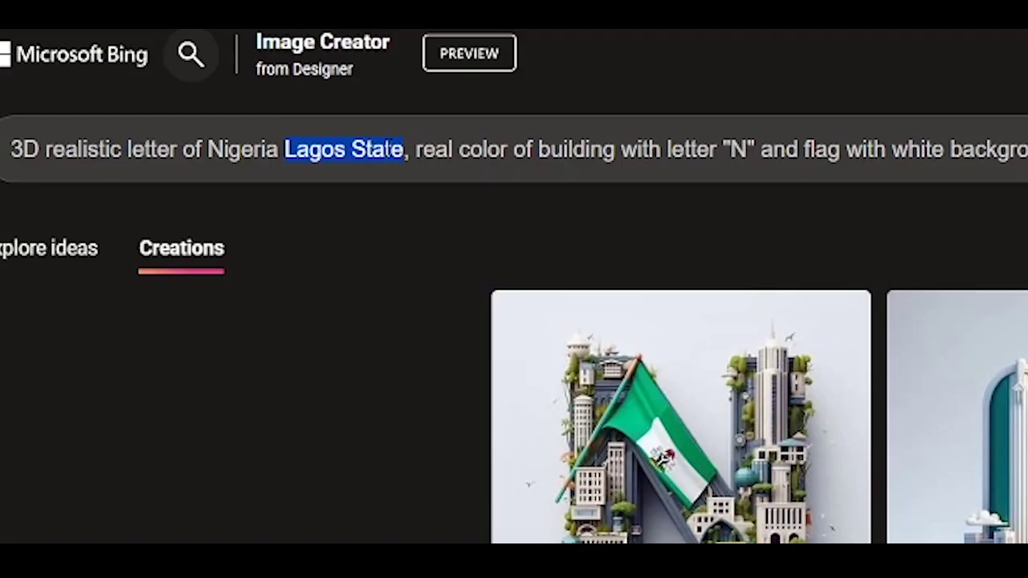
pyautogui.write('Capital city')
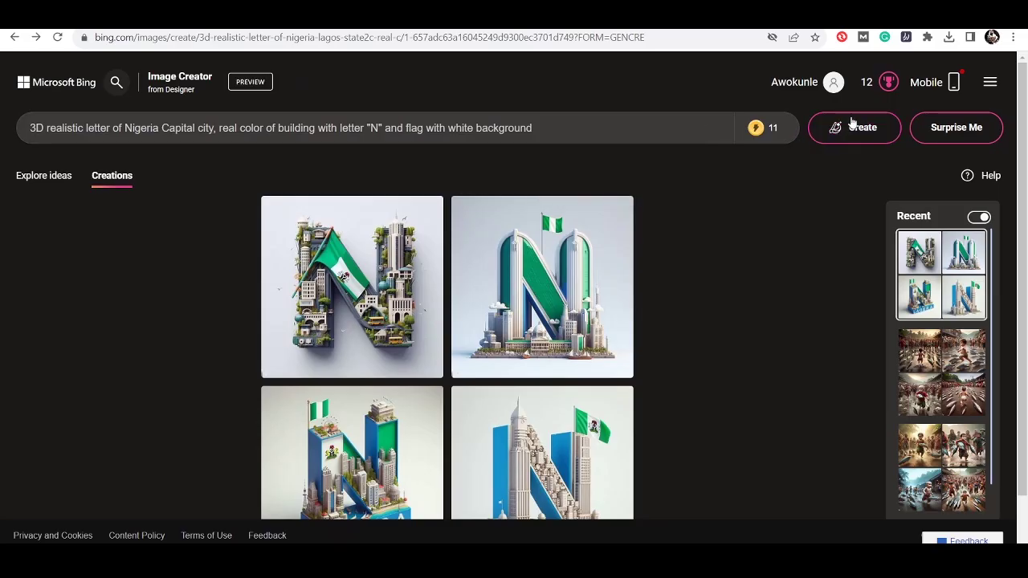
pyautogui.click(851, 126)
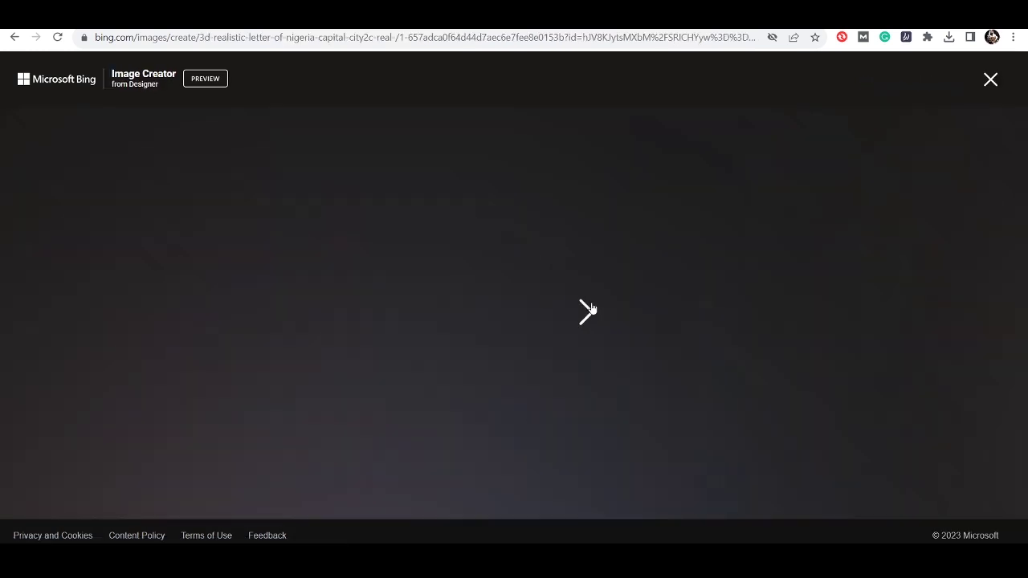
pyautogui.click(590, 312)
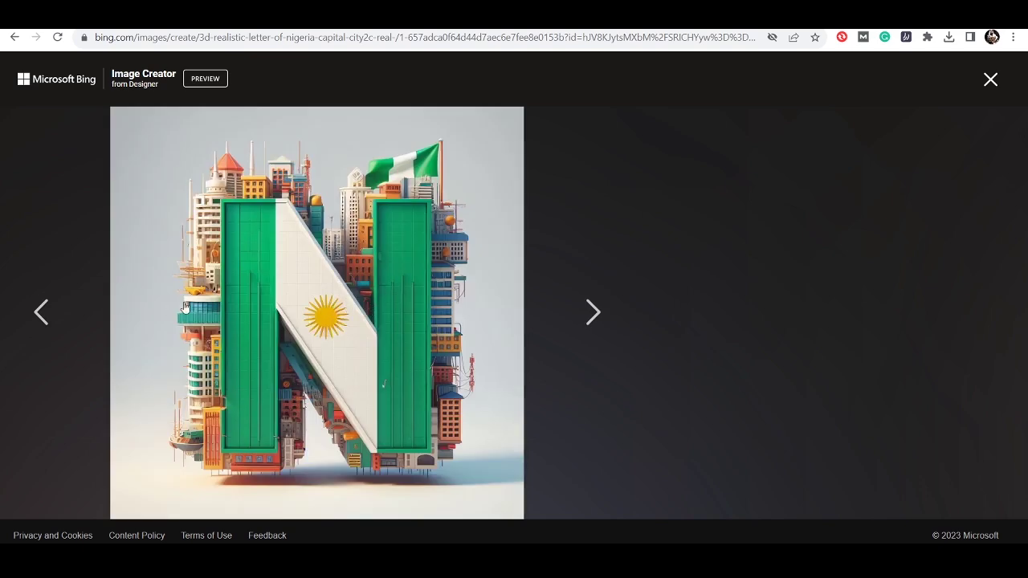
# Browse the Nigeria Capital city letter-N images forward and back, then close the viewer
pyautogui.click(586, 310)
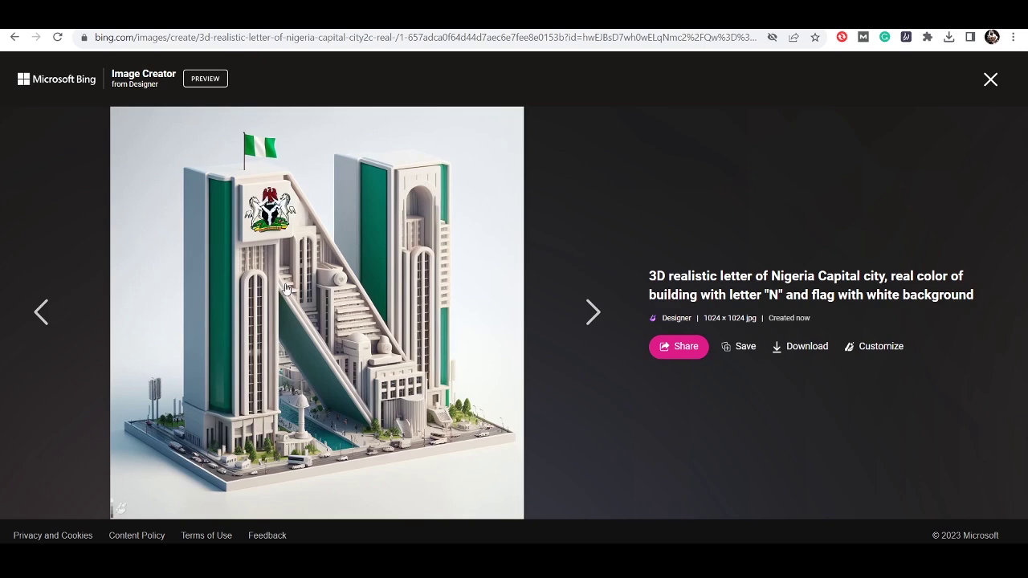
pyautogui.click(585, 309)
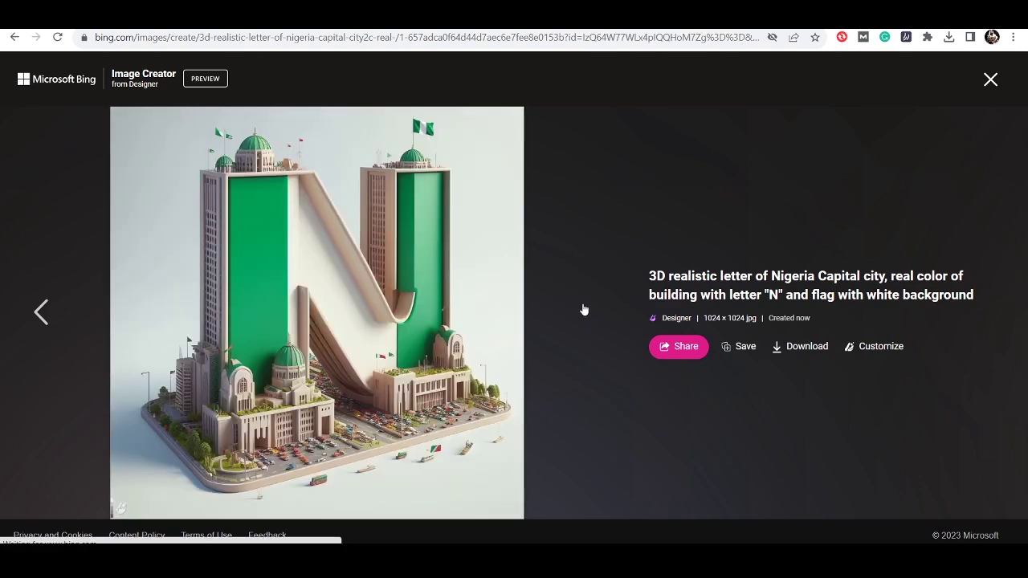
pyautogui.click(51, 312)
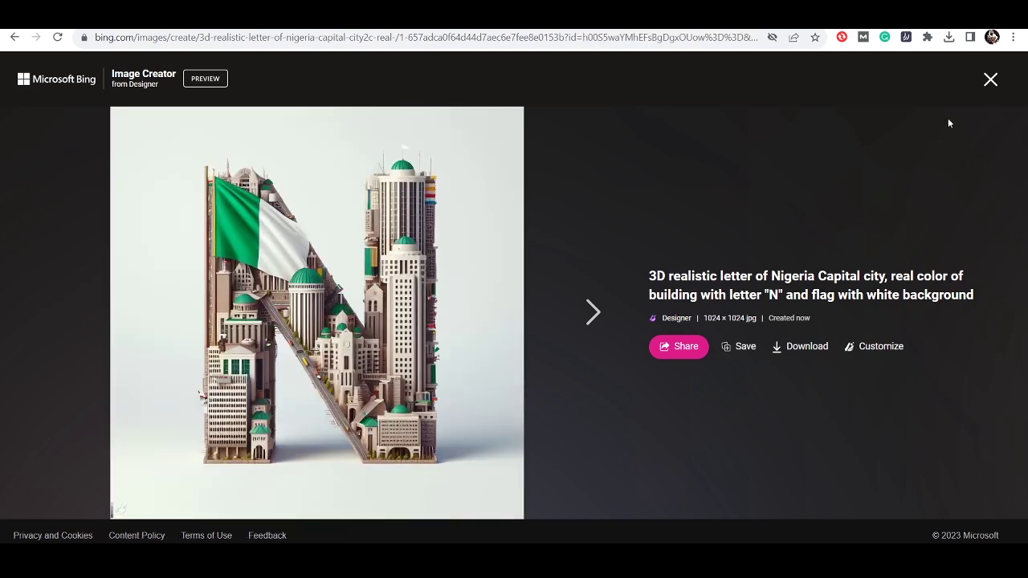
pyautogui.click(991, 79)
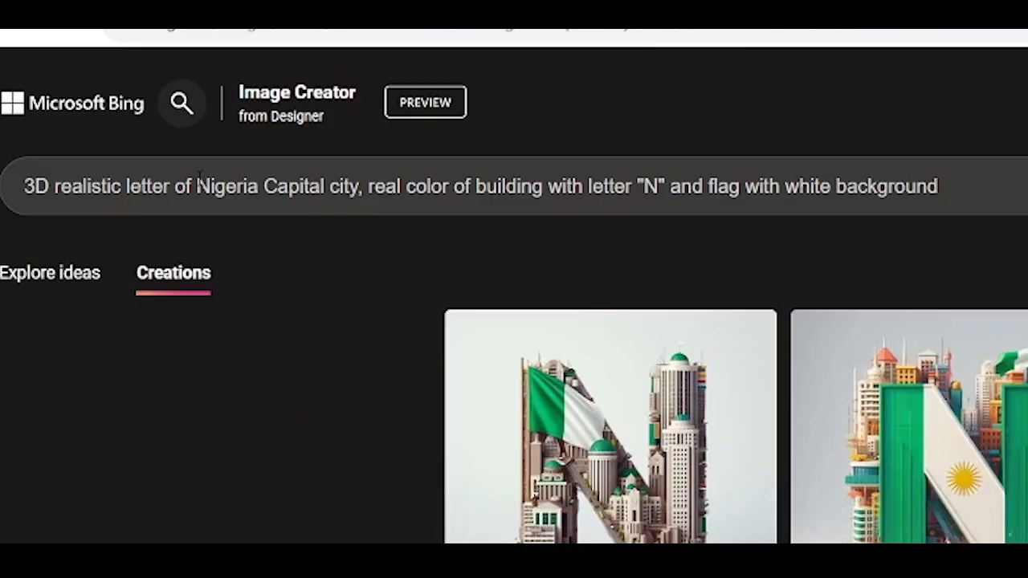
# Change 'Nigeria' to 'United Kingdom' and the letter N to U, then generate
pyautogui.moveTo(124, 128); pyautogui.dragTo(158, 127)
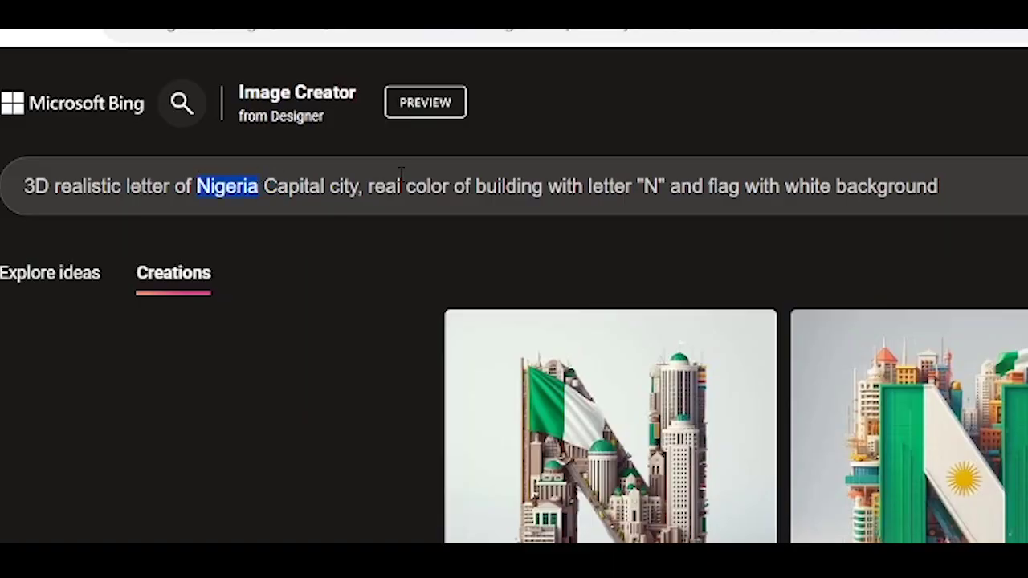
pyautogui.write('United Kin')
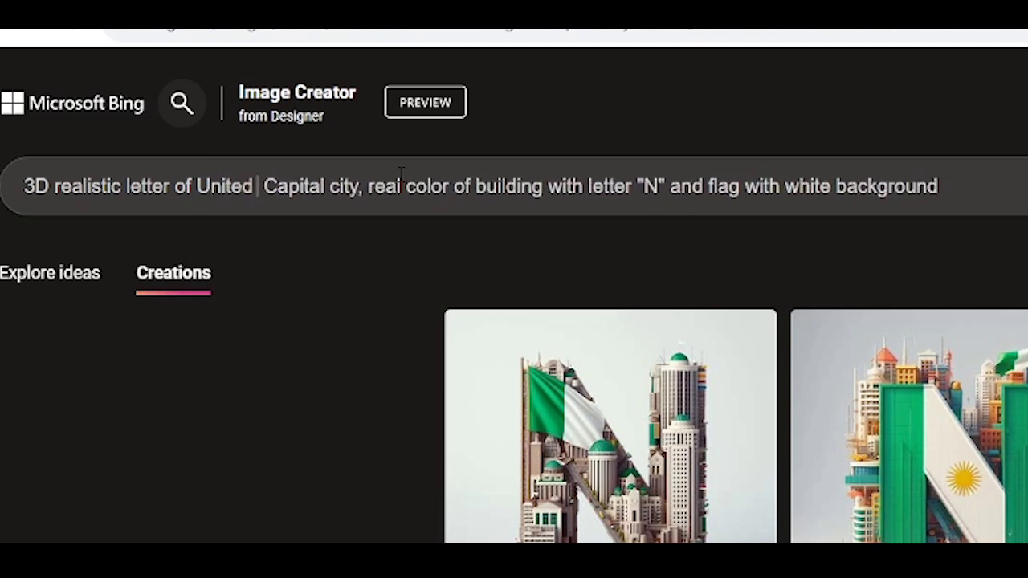
pyautogui.write('gdom')
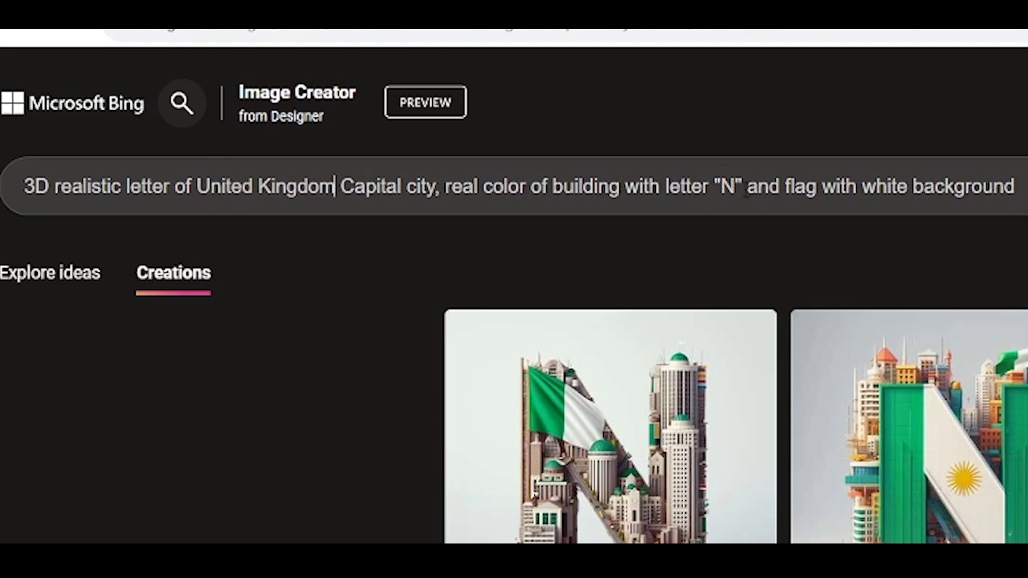
pyautogui.click(735, 186)
pyautogui.press('BackSpace')
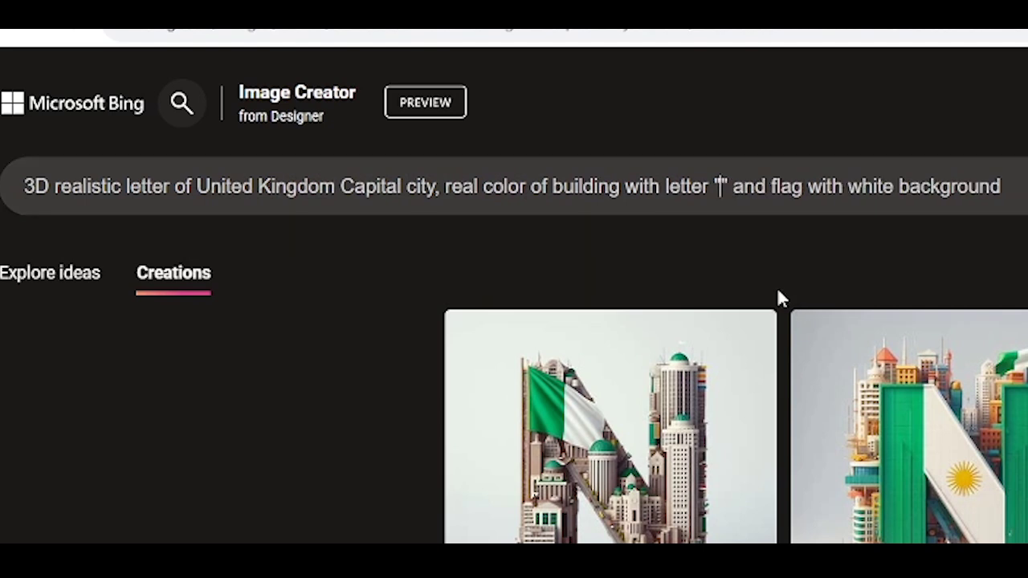
pyautogui.write('U')
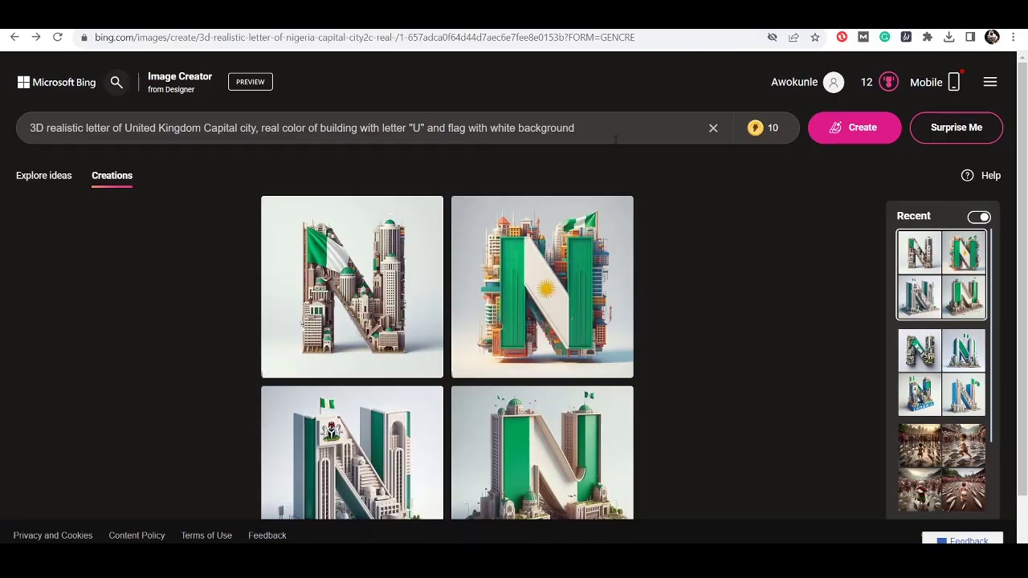
pyautogui.click(838, 129)
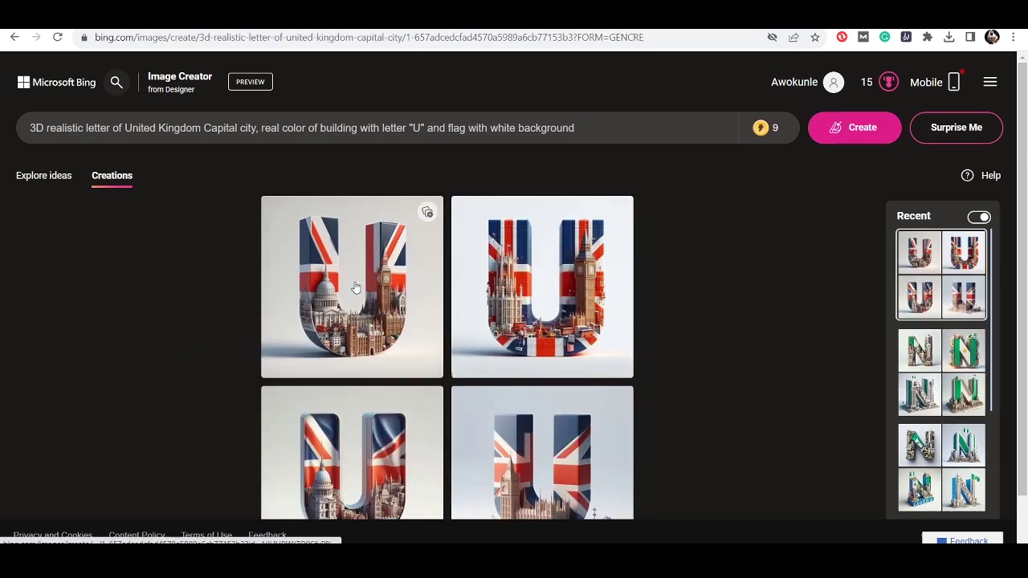
# Open the first U image full size and download three of its variants
pyautogui.click(355, 287)
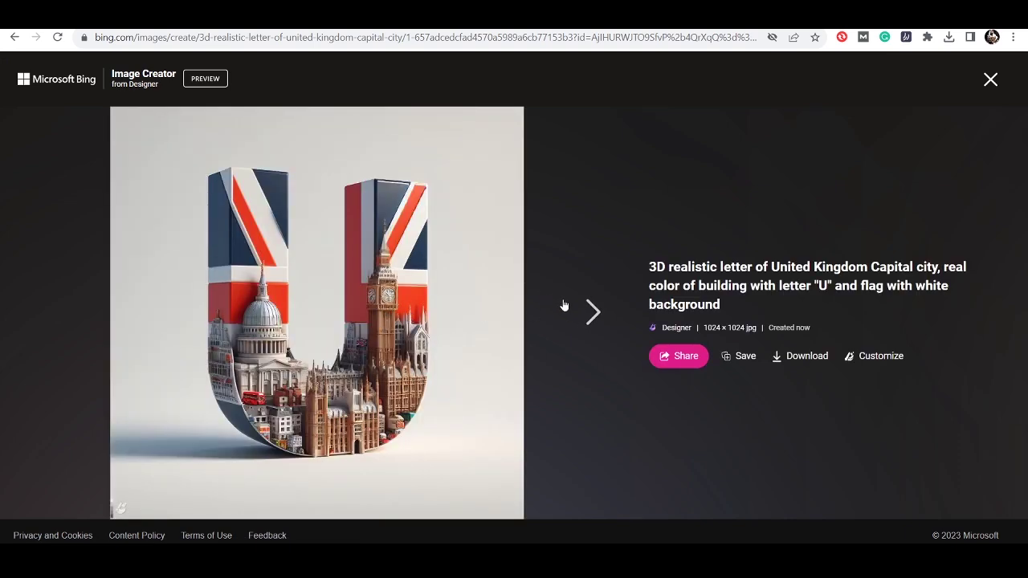
pyautogui.click(586, 311)
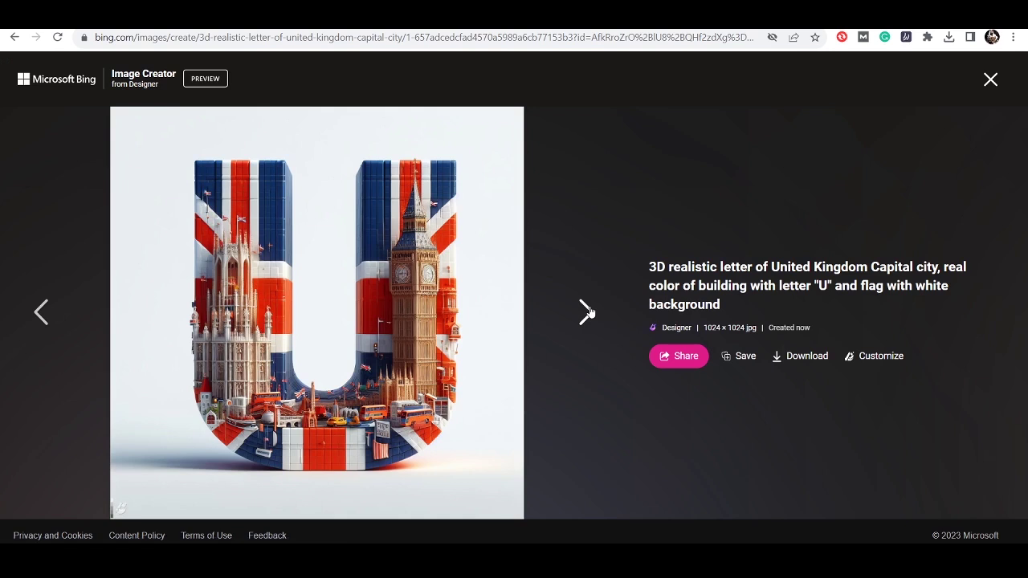
pyautogui.click(806, 356)
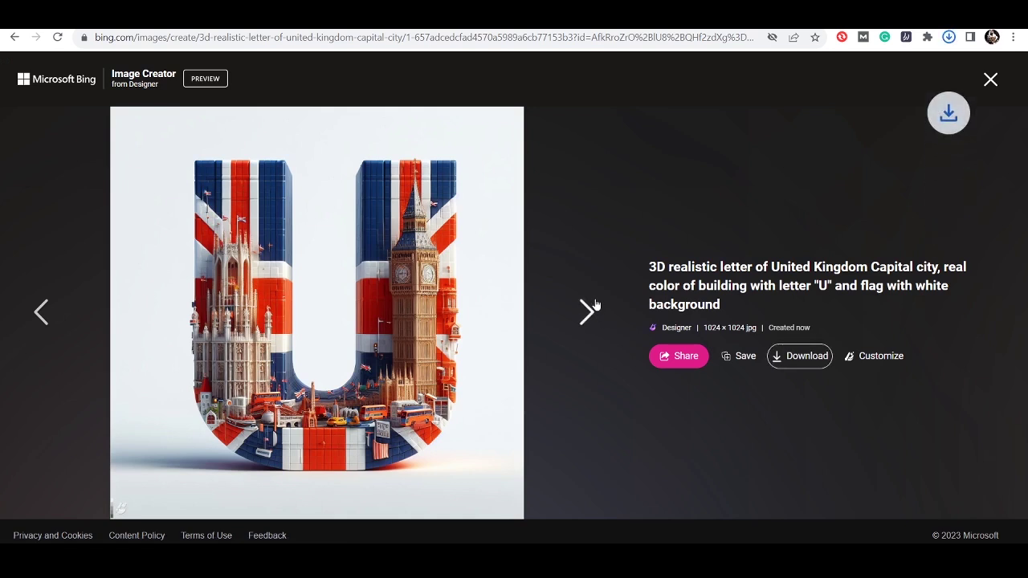
pyautogui.click(586, 313)
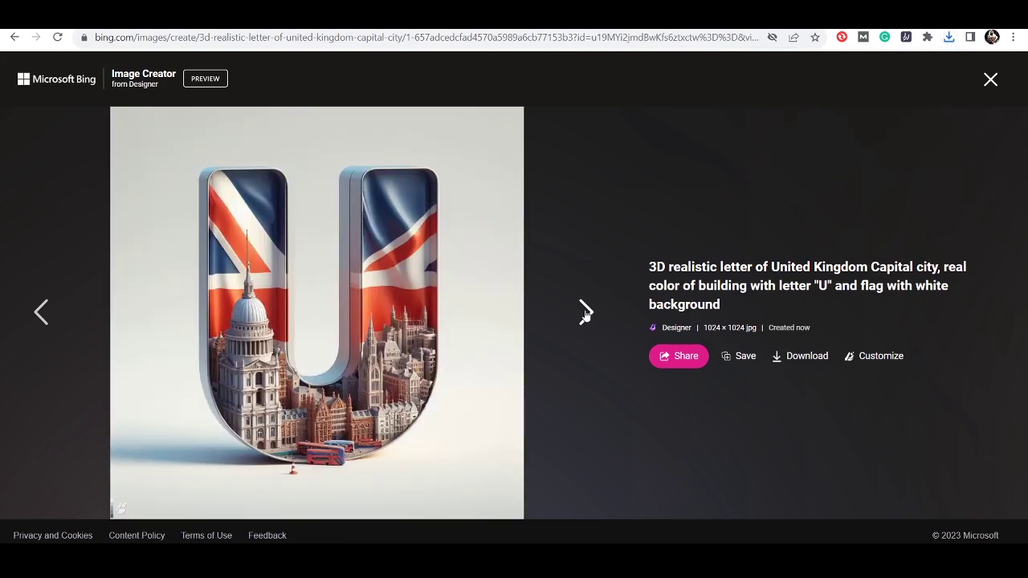
pyautogui.click(805, 358)
pyautogui.click(590, 306)
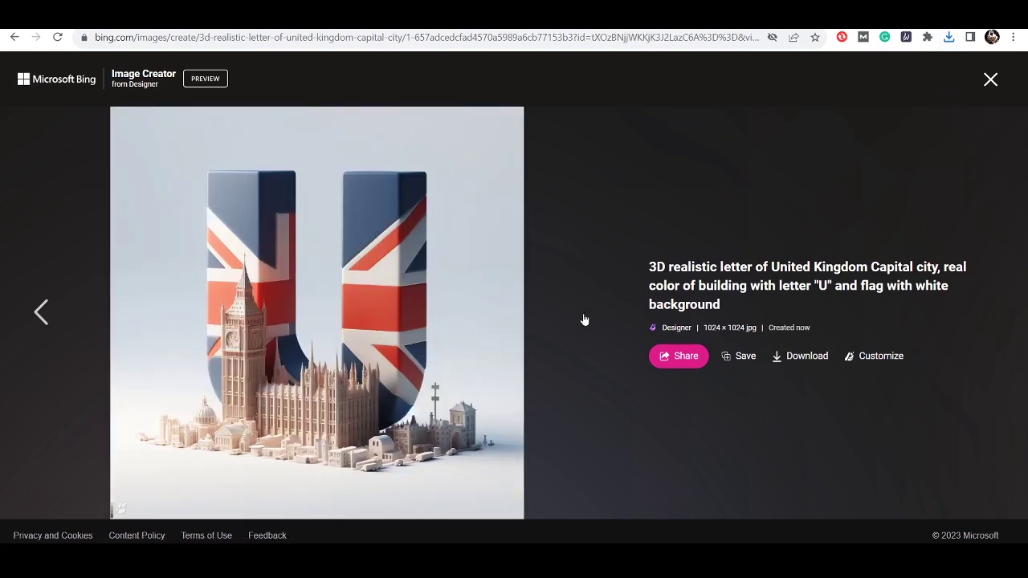
pyautogui.click(809, 358)
# Open a downloaded U image from Chrome's recent downloads, then close the full-size viewer
pyautogui.click(949, 38)
pyautogui.click(816, 147)
pyautogui.click(990, 81)
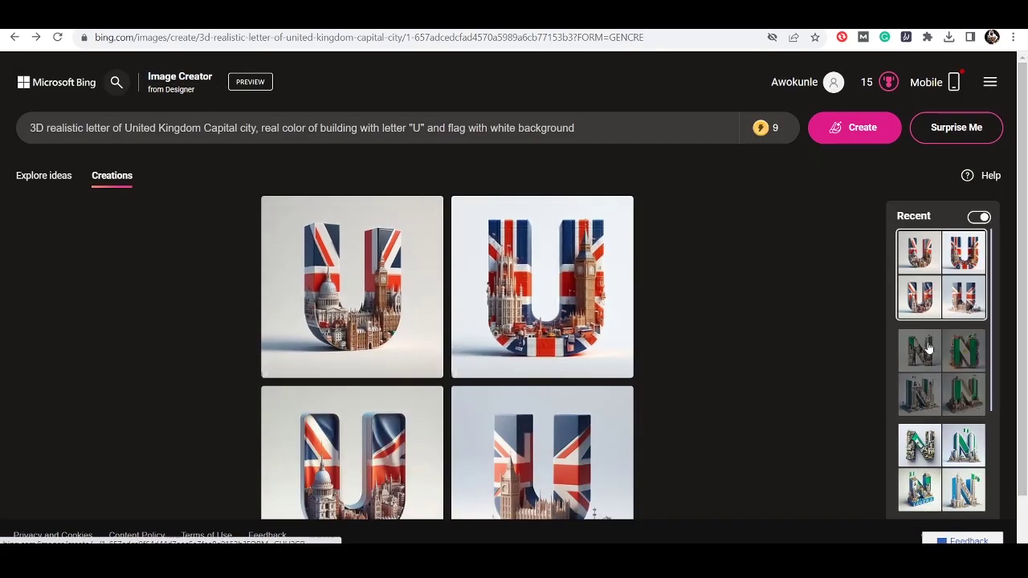
# Find the Nigeria Capital city 'N' creation in the Recent history and view its first image full size
pyautogui.click(921, 441)
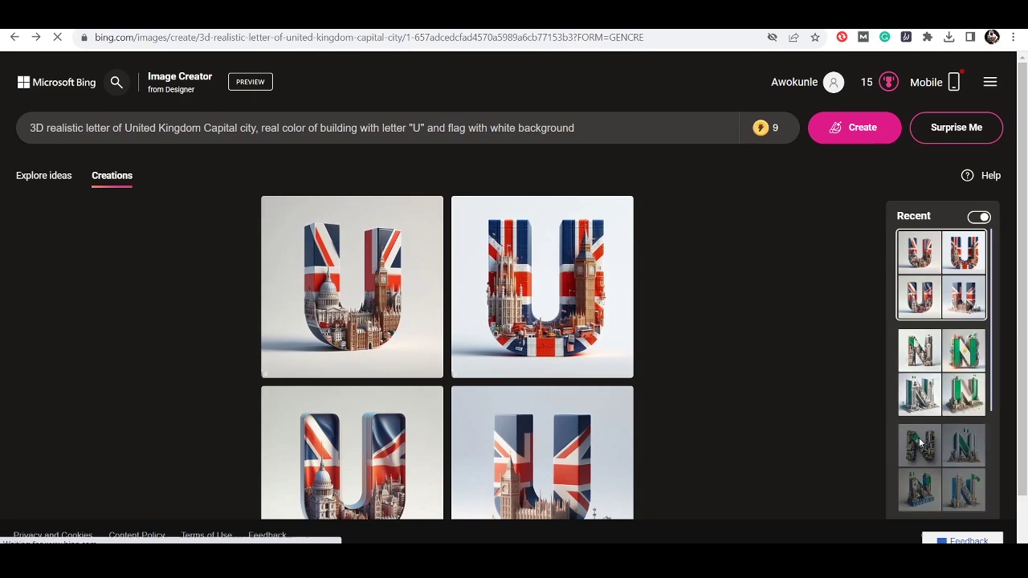
pyautogui.scroll(-1, 450, 308)
pyautogui.scroll(-2, 928, 442)
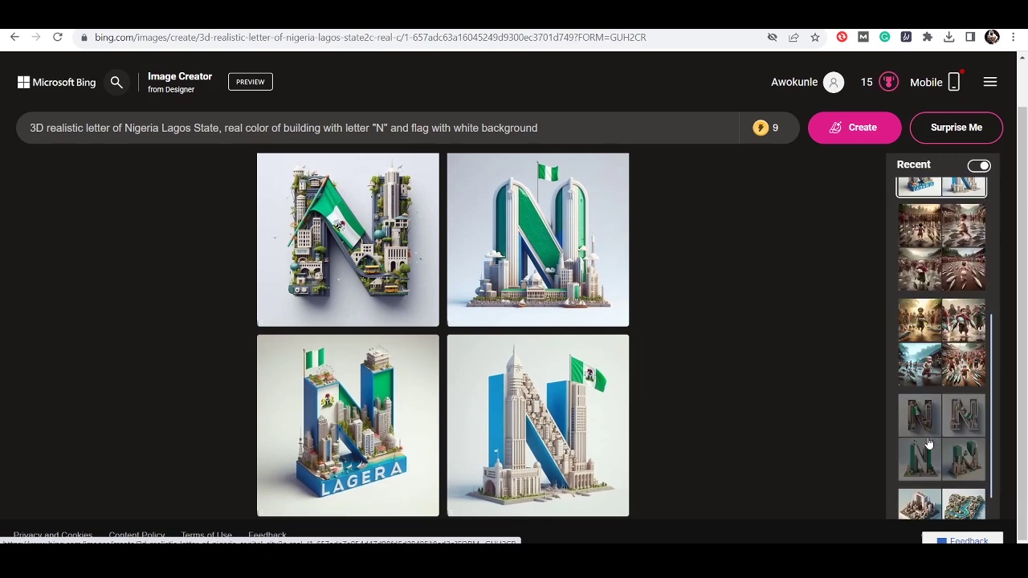
pyautogui.click(925, 432)
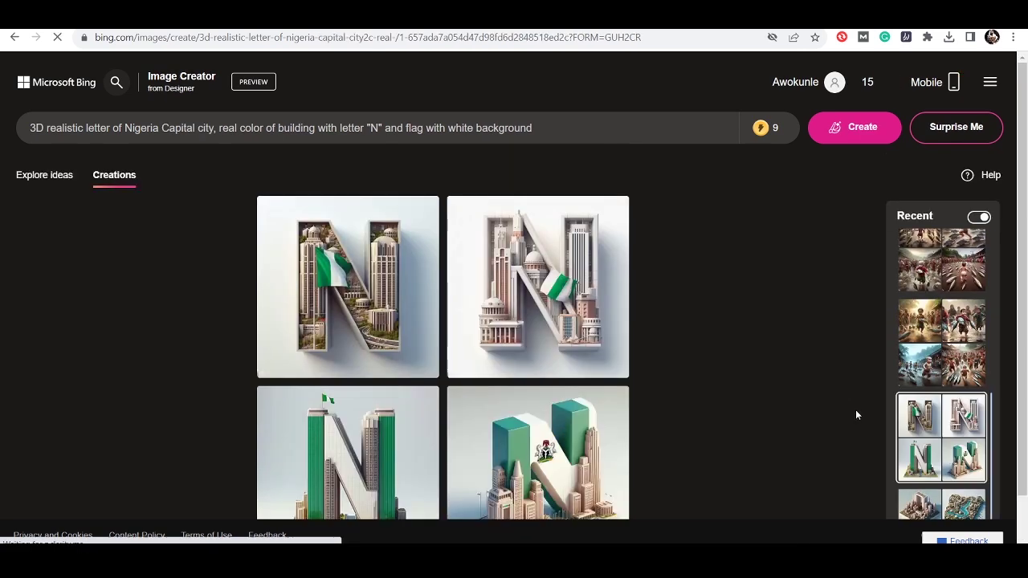
pyautogui.scroll(-1, 471, 368)
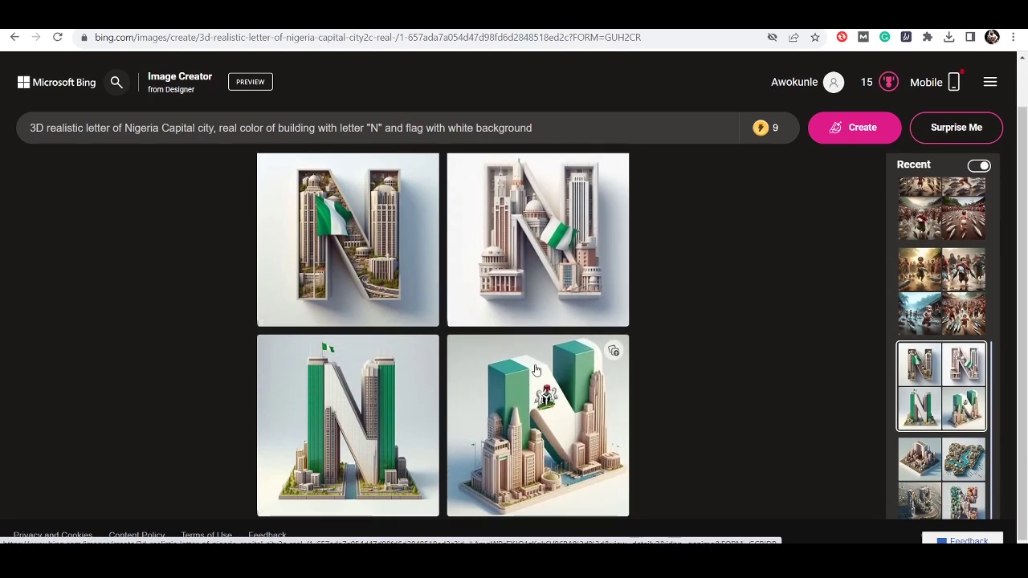
pyautogui.click(942, 463)
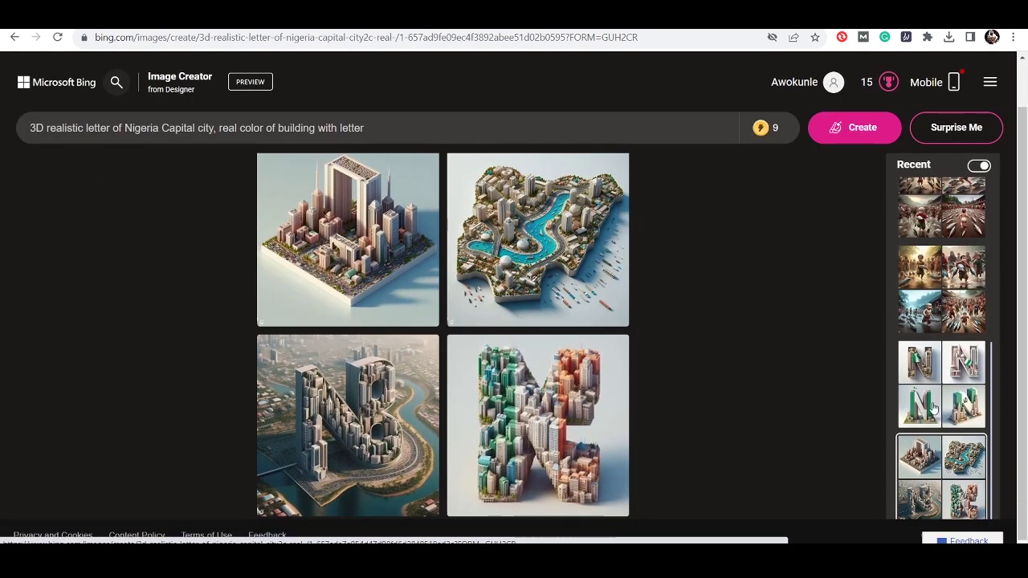
pyautogui.click(549, 343)
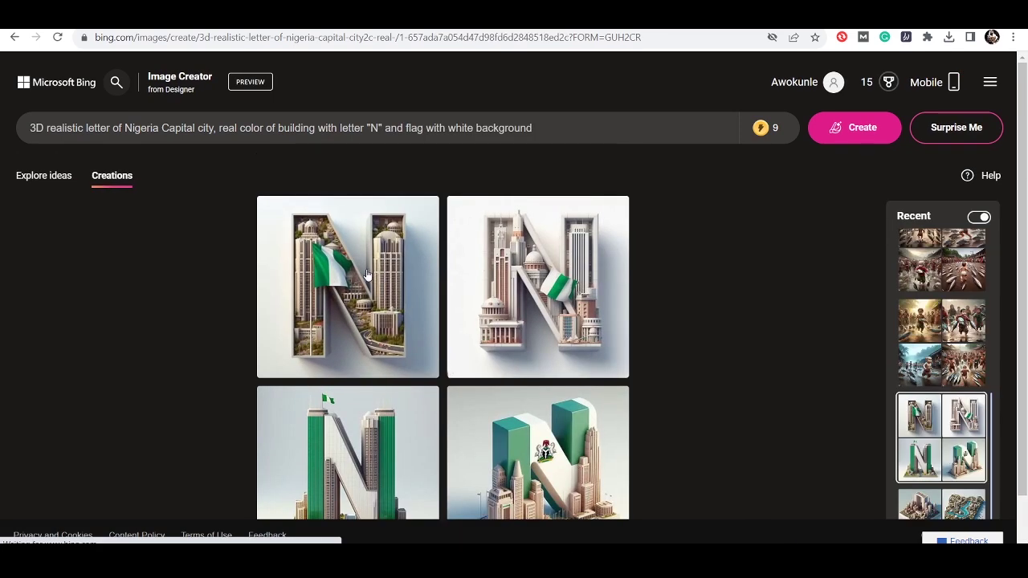
pyautogui.click(366, 270)
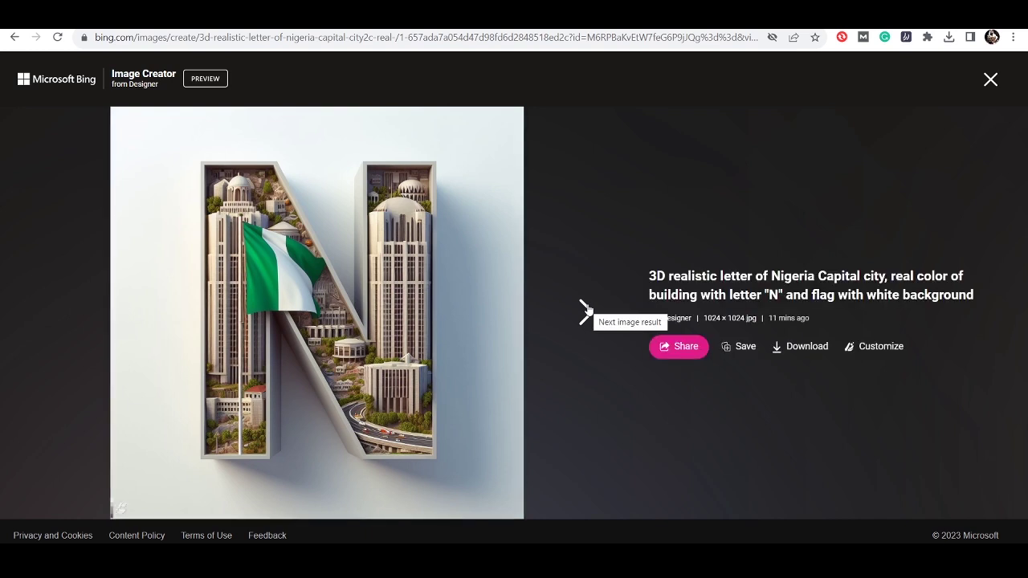
# Download the green-tower Nigeria N image and preview the downloaded file
pyautogui.click(586, 310)
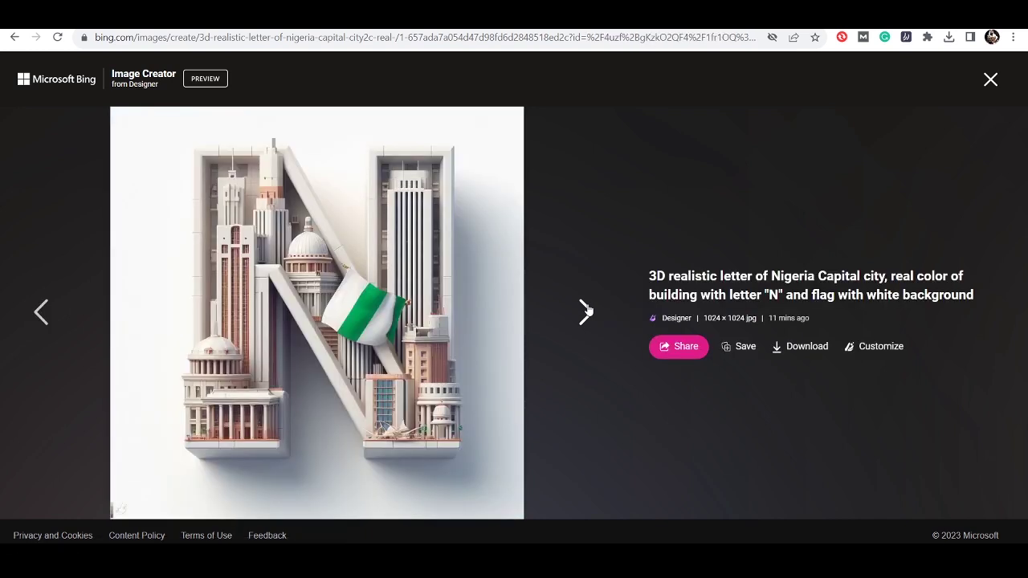
pyautogui.click(586, 310)
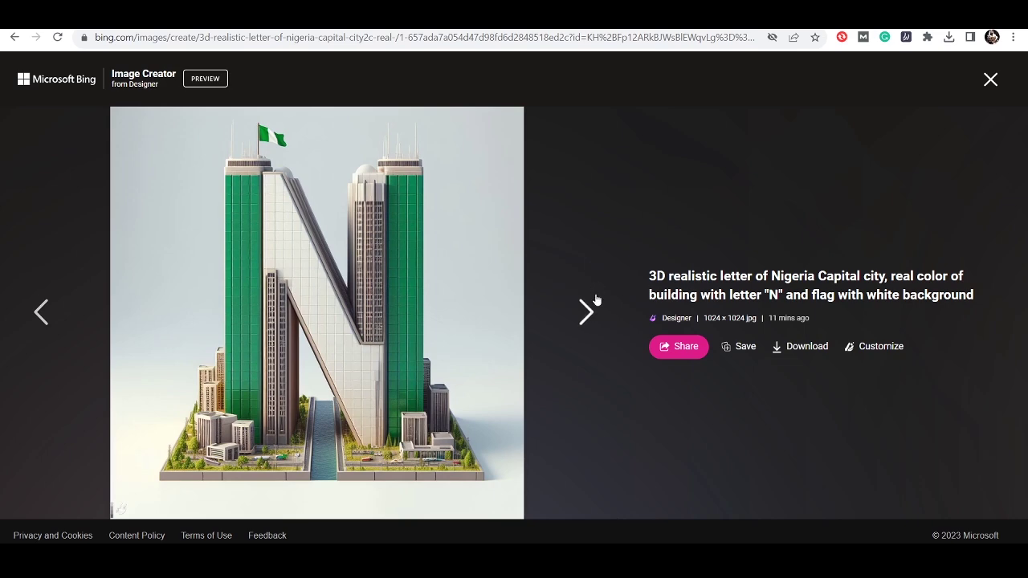
pyautogui.click(798, 348)
pyautogui.click(842, 70)
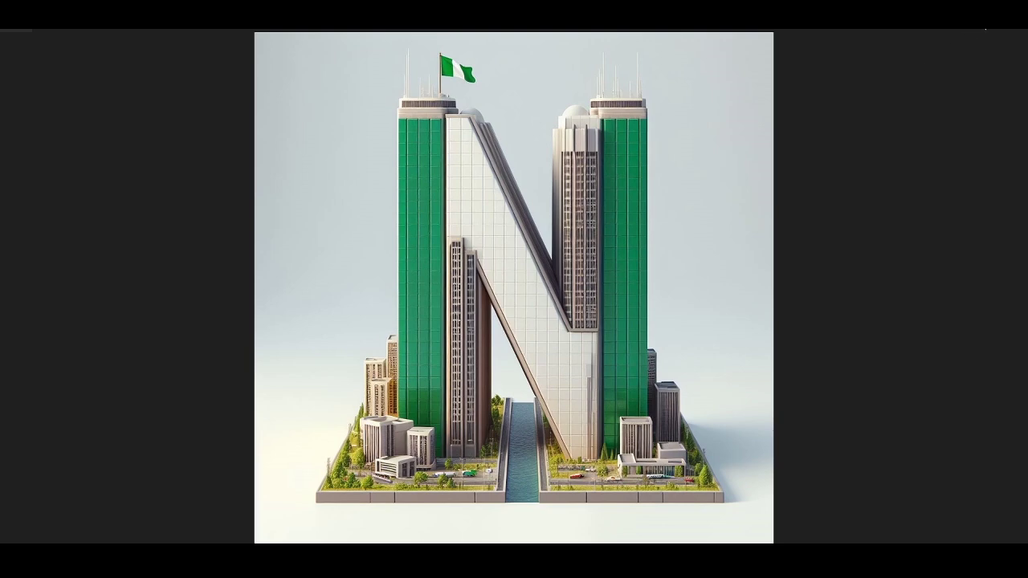
pyautogui.hotkey('alt', 'F4')
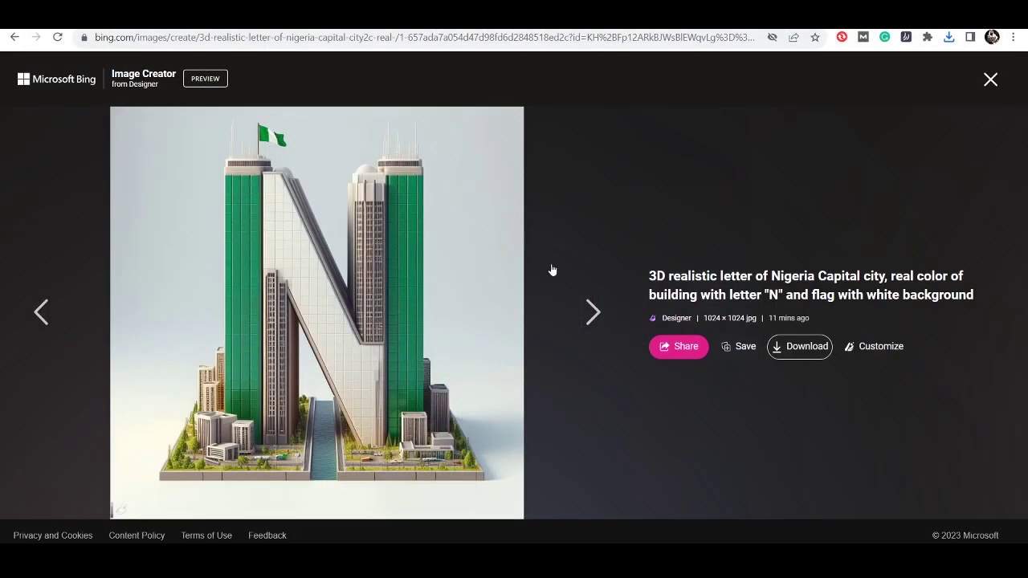
# Download the coat-of-arms N image and open it from recent downloads
pyautogui.click(587, 308)
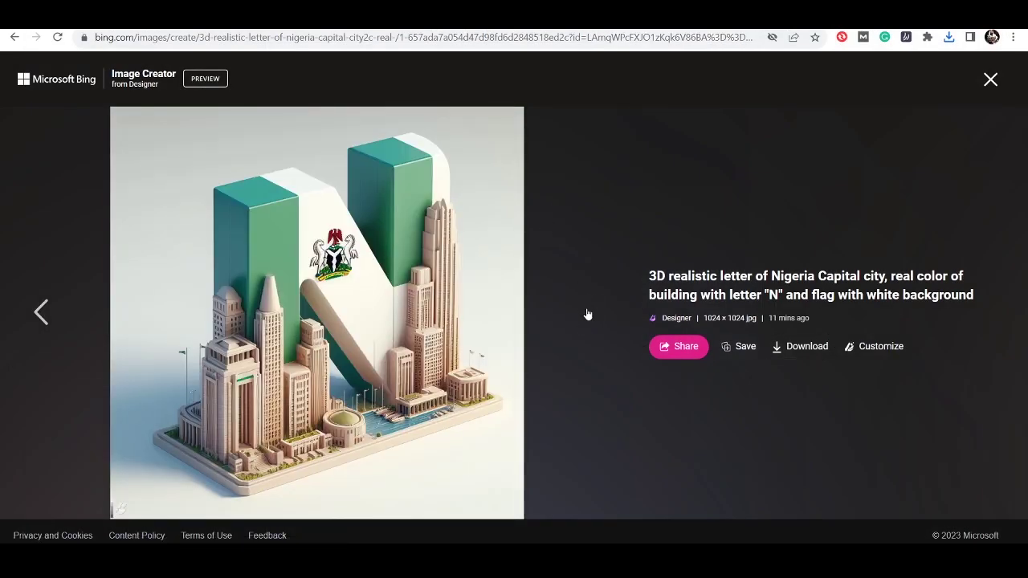
pyautogui.click(815, 345)
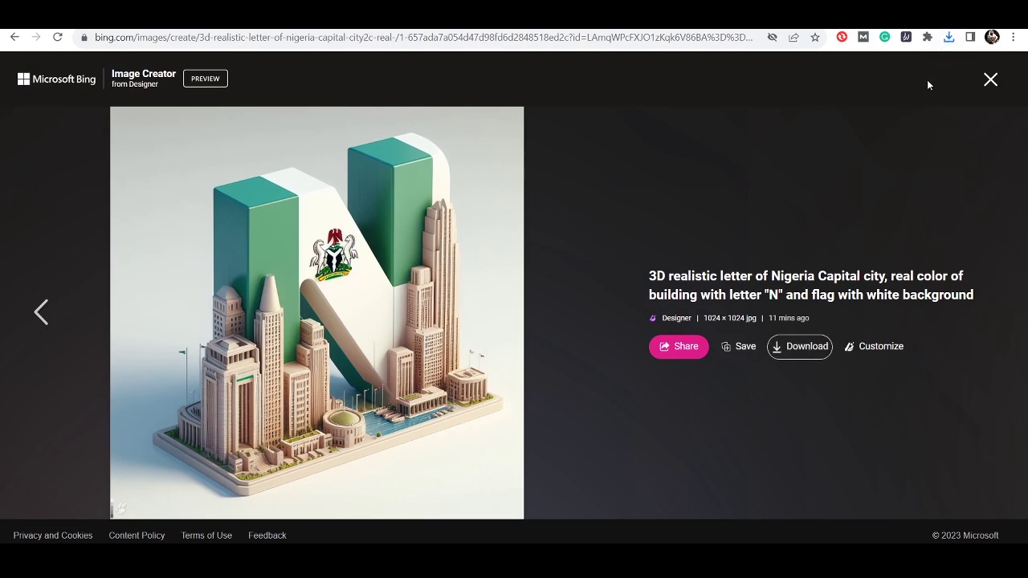
pyautogui.click(949, 38)
pyautogui.click(764, 102)
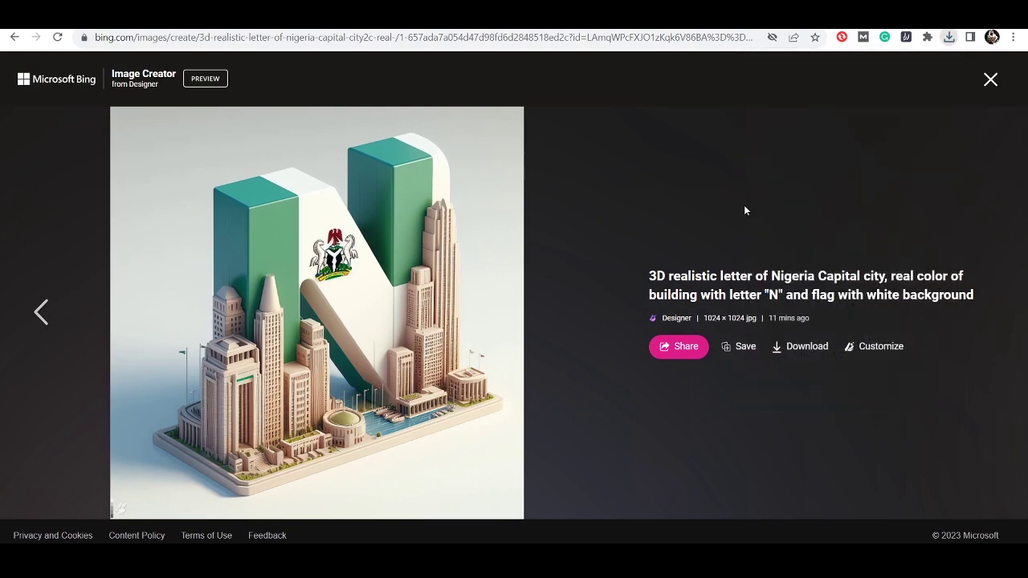